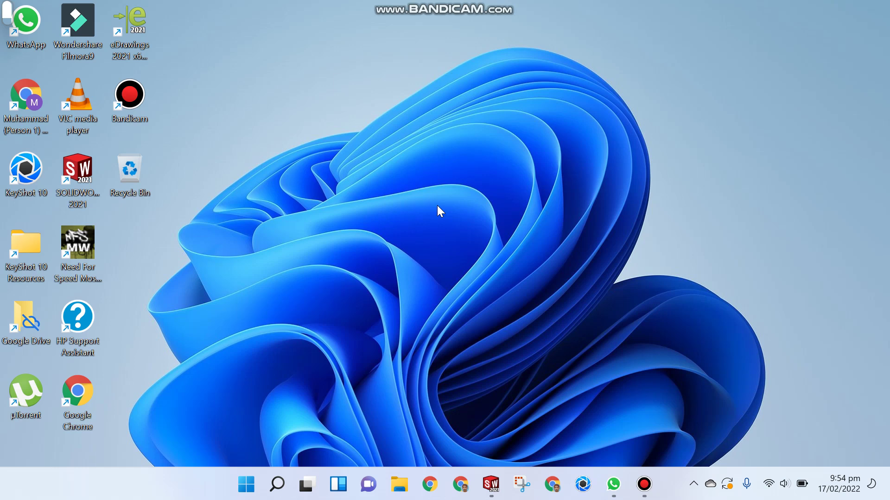
Switch to SOLIDWORKS and make a new drawing from Part1, declining to open the existing drawing of the same name.
key("alt+Tab")
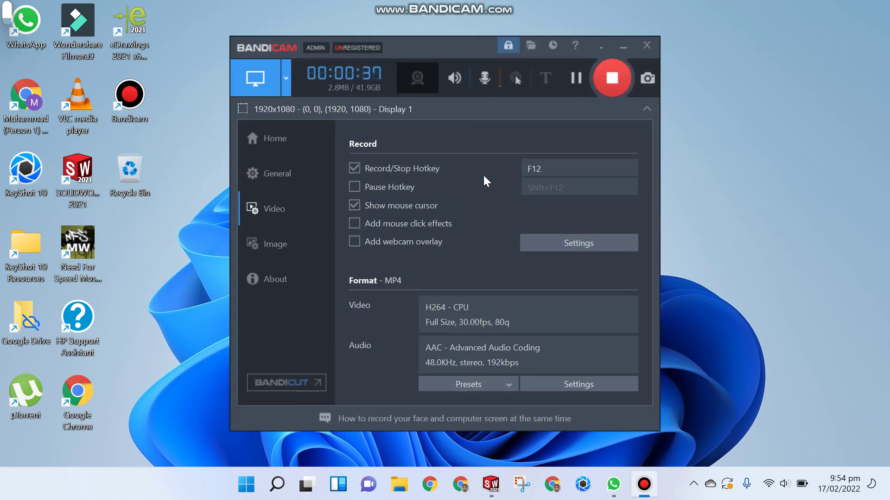
key("alt+Tab")
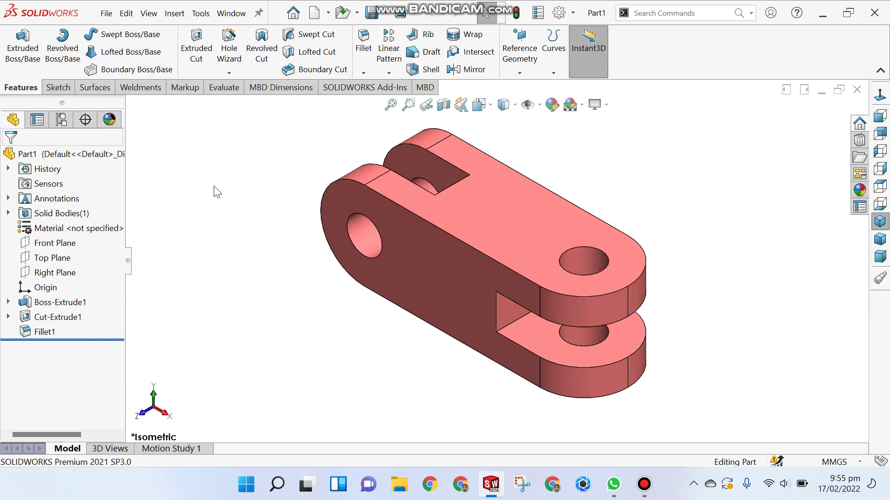
left_click(106, 13)
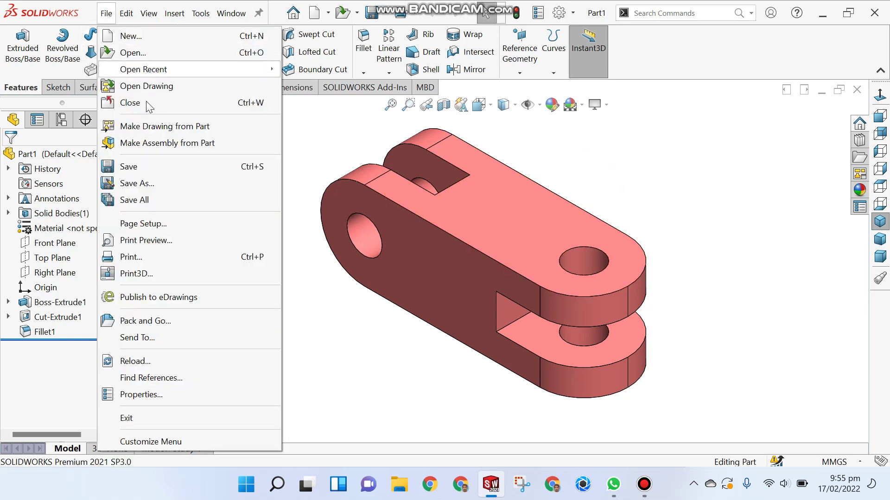
left_click(232, 134)
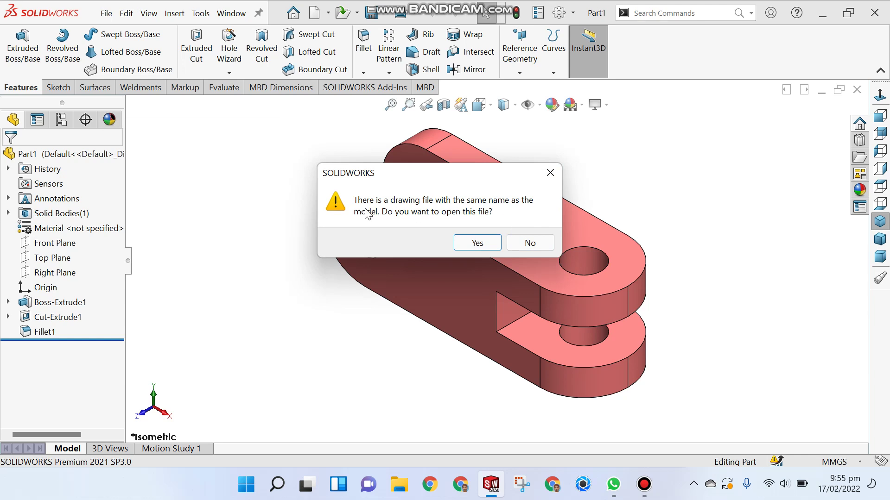
left_click(527, 243)
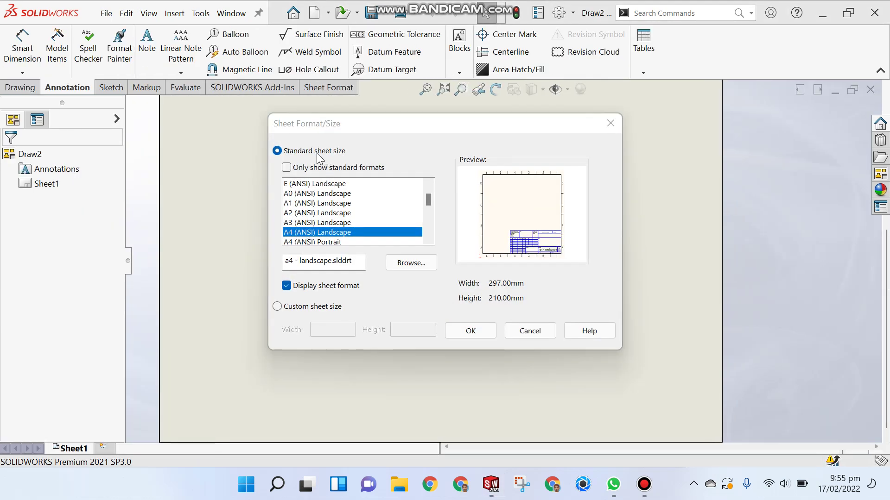
Set the drawing sheet to the standard A4 (ANSI) Landscape size, listing all formats and keeping the sheet format displayed.
left_click(287, 167)
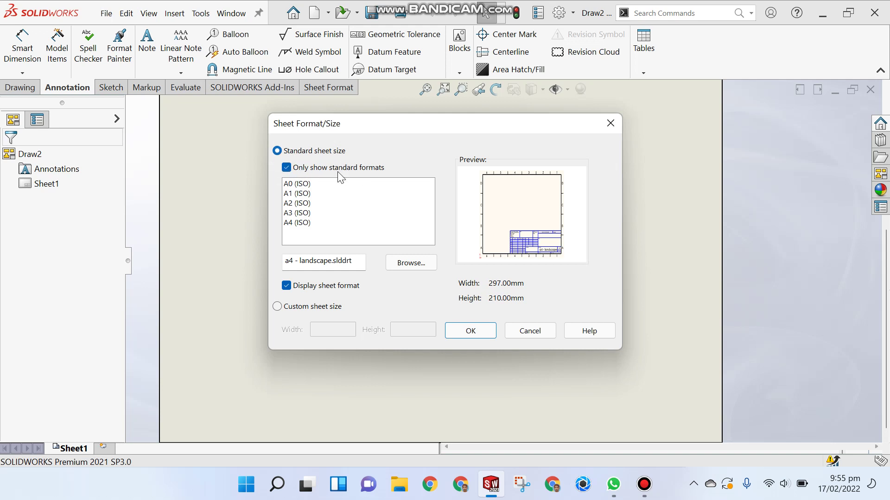
left_click(287, 168)
scroll(367, 209, "down", 3)
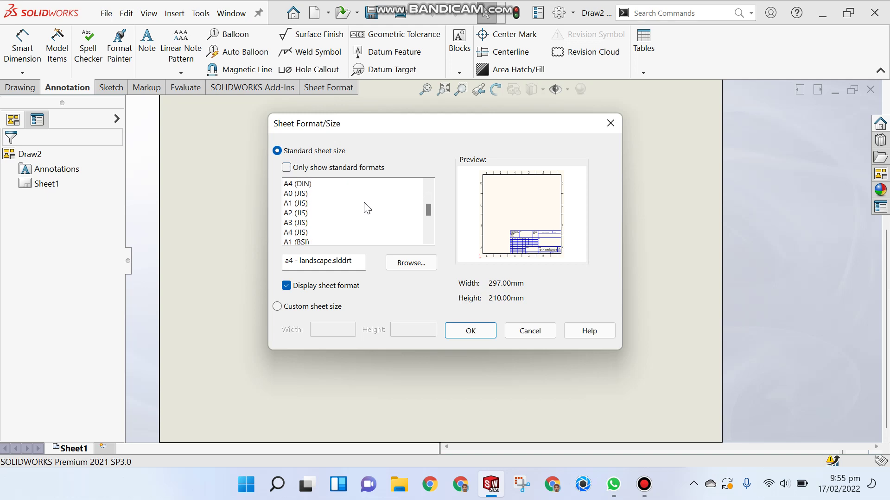
scroll(367, 209, "up", 3)
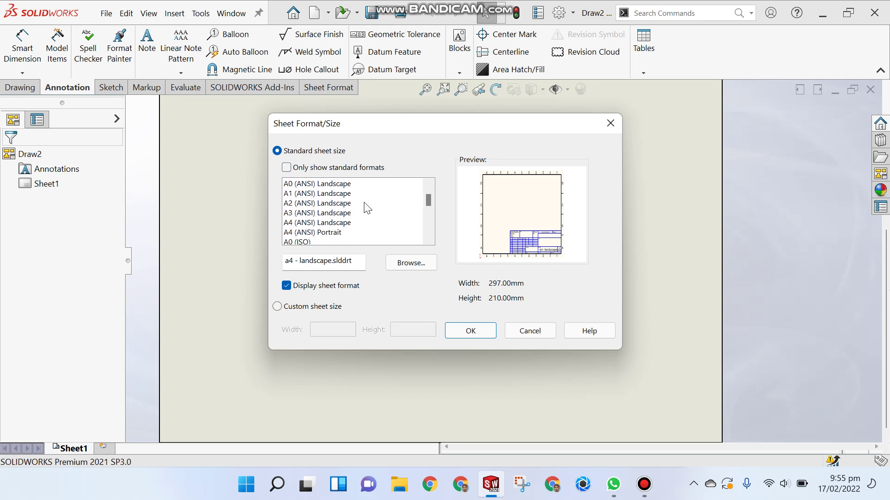
scroll(366, 208, "down", 3)
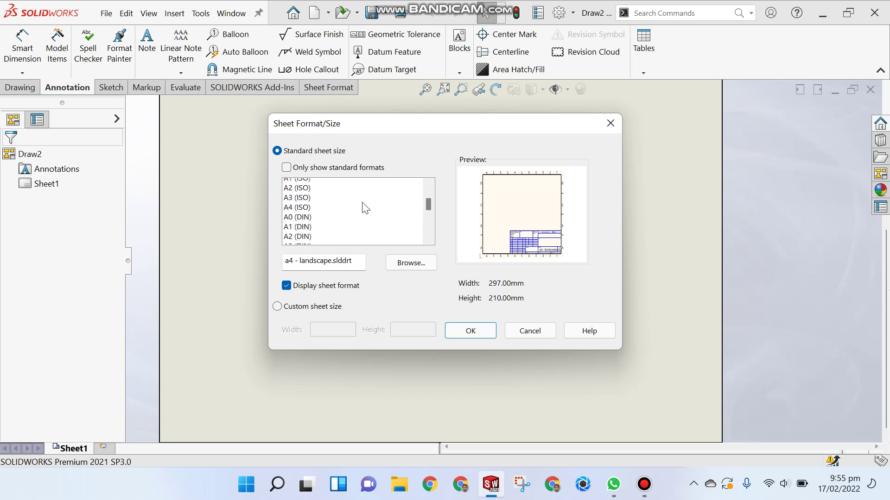
scroll(366, 209, "up", 2)
scroll(325, 234, "down", 1)
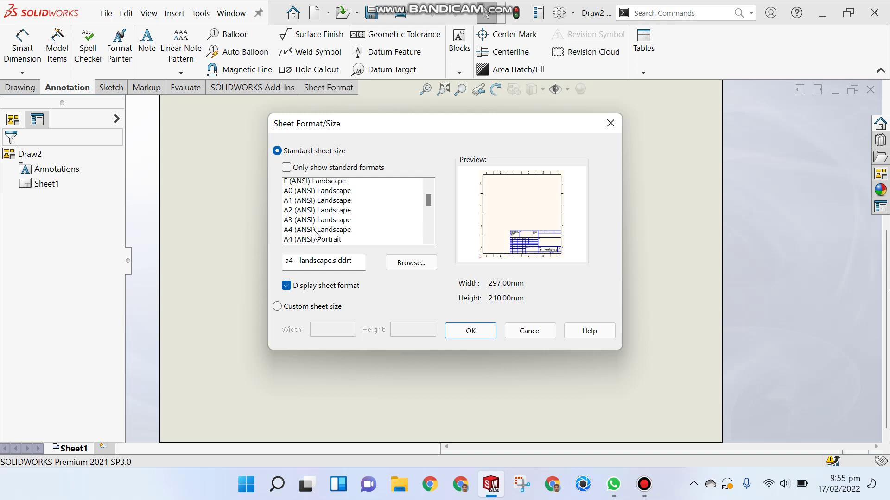
left_click(315, 223)
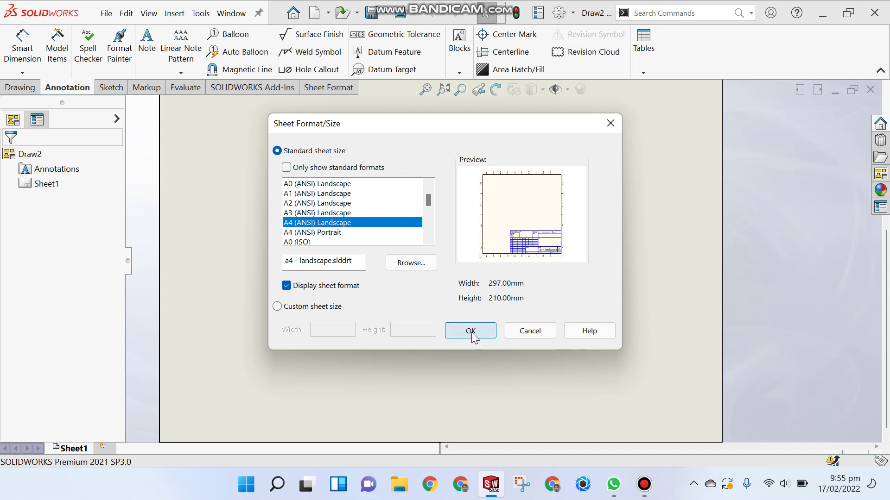
left_click(279, 309)
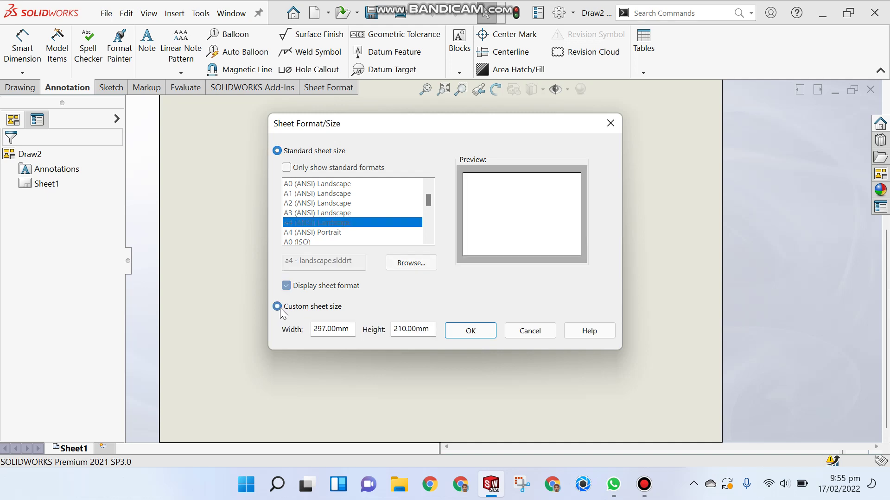
left_click(278, 151)
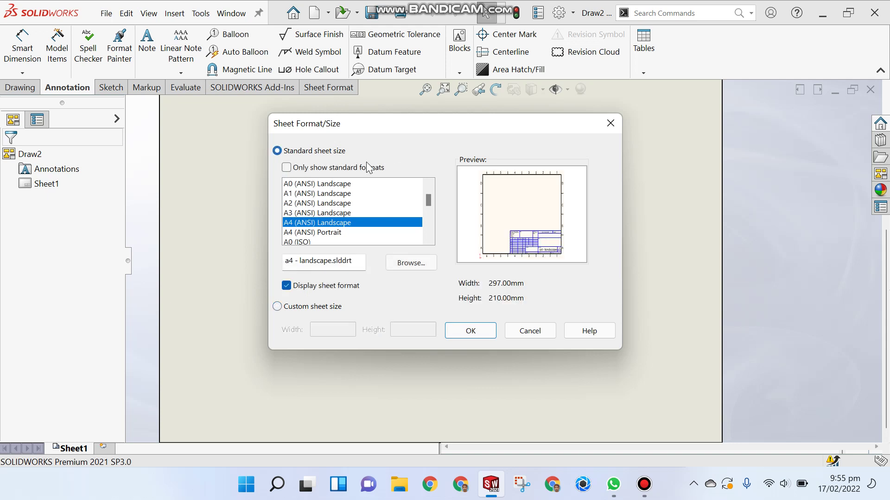
left_click(475, 331)
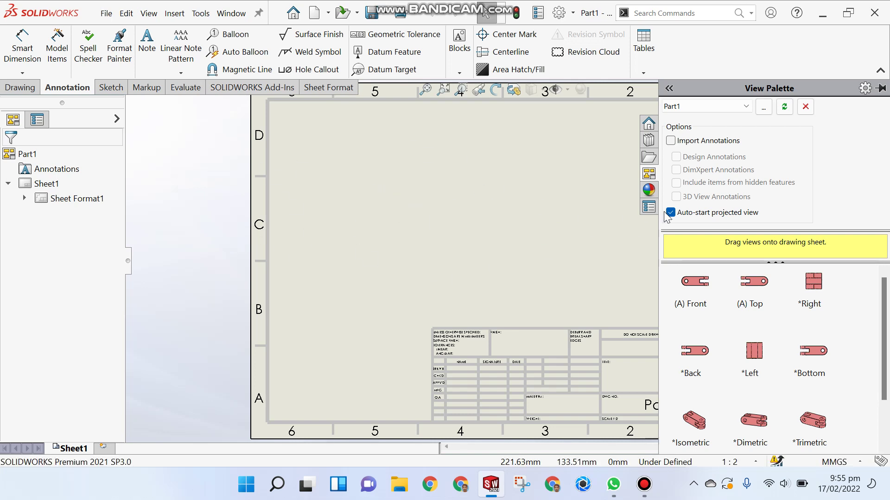
Bring up the View Palette and choose Part1 as the model that supplies the drawing views.
left_click(746, 109)
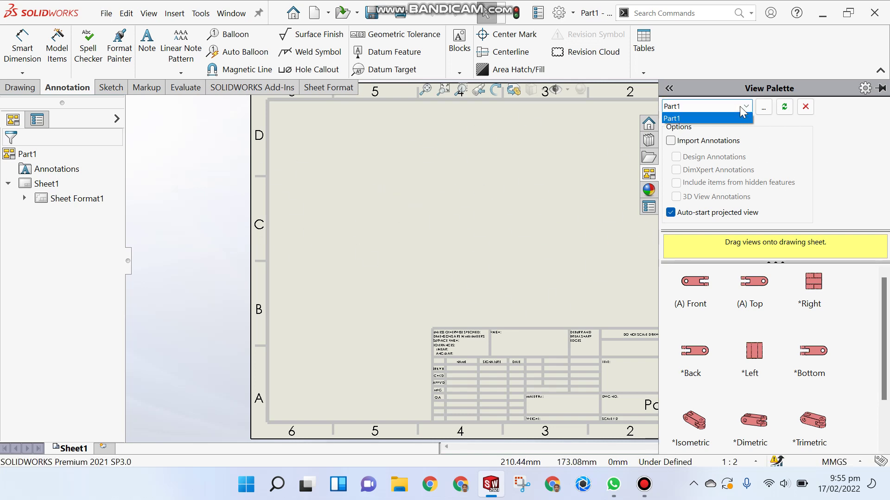
left_click(746, 110)
left_click(221, 229)
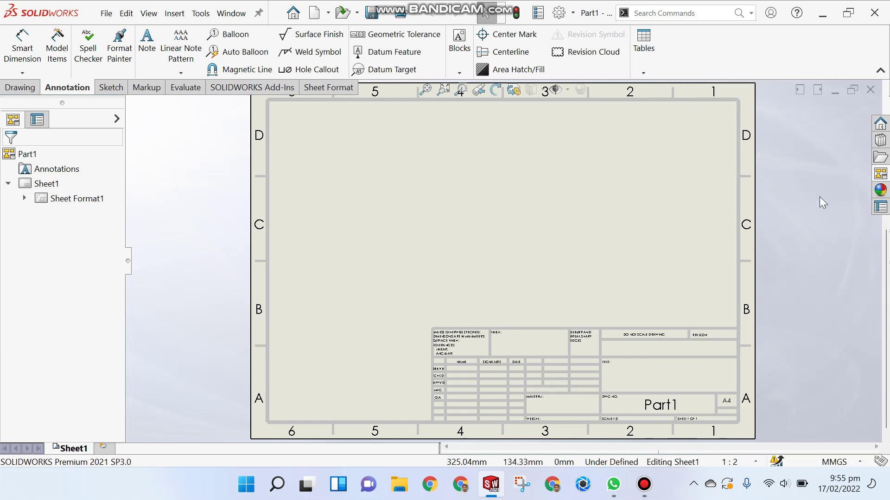
left_click(881, 174)
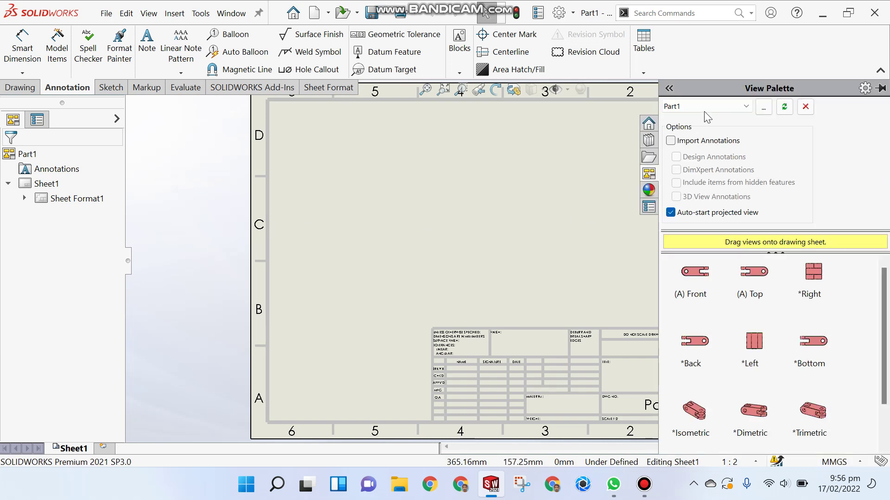
left_click(719, 104)
left_click(719, 104)
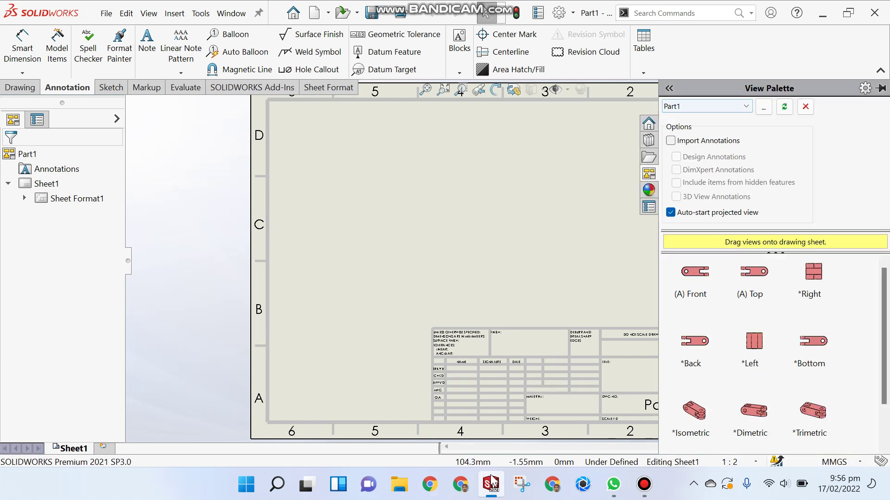
mouse_move(491, 484)
mouse_move(415, 410)
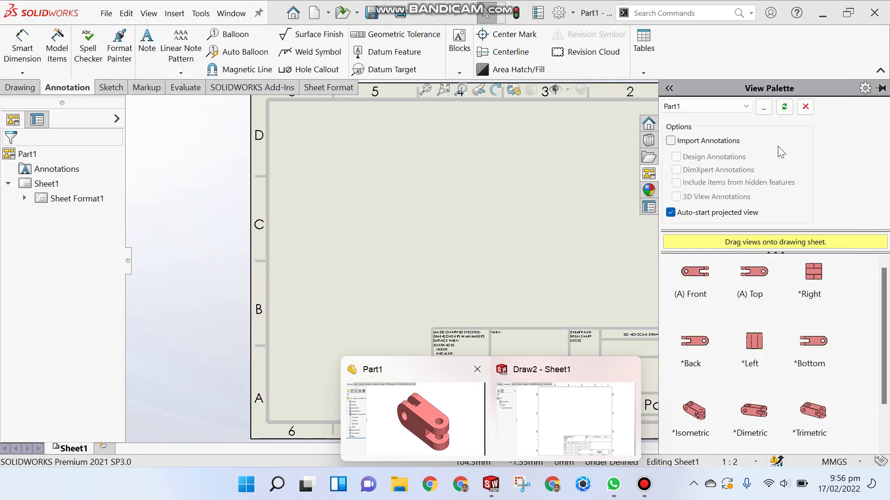
left_click(737, 110)
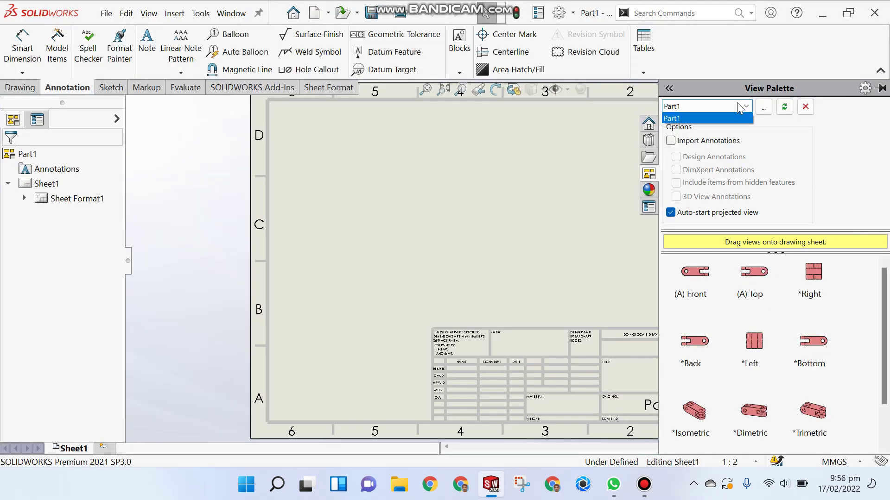
left_click(739, 107)
left_click(740, 107)
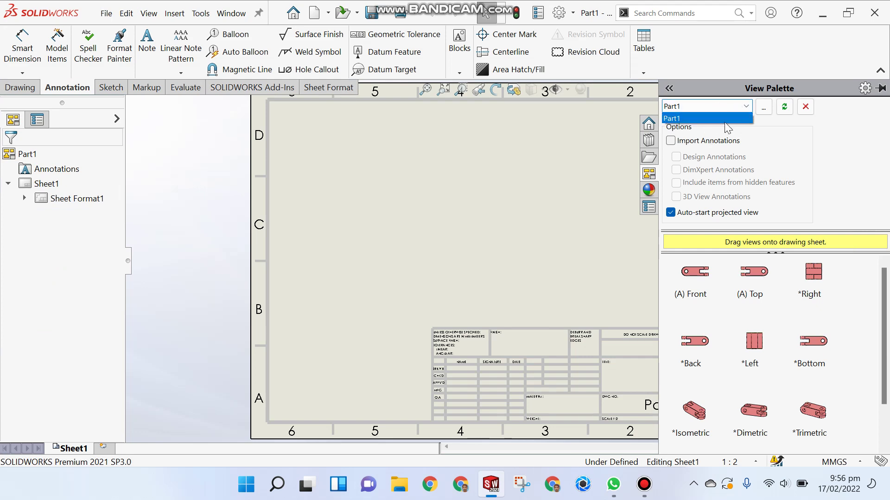
left_click(725, 121)
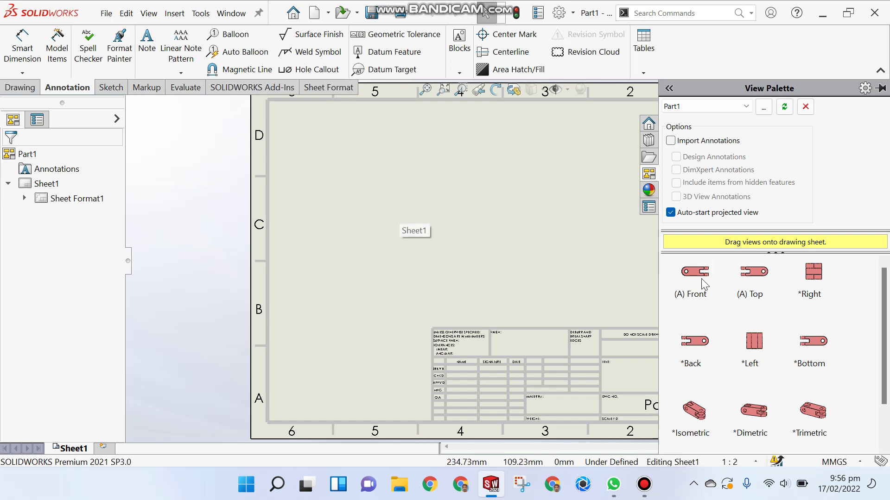
Place the front view of Part1 in the sheet's upper-left area, with projected views to its right and below it.
scroll(726, 351, "down", 1)
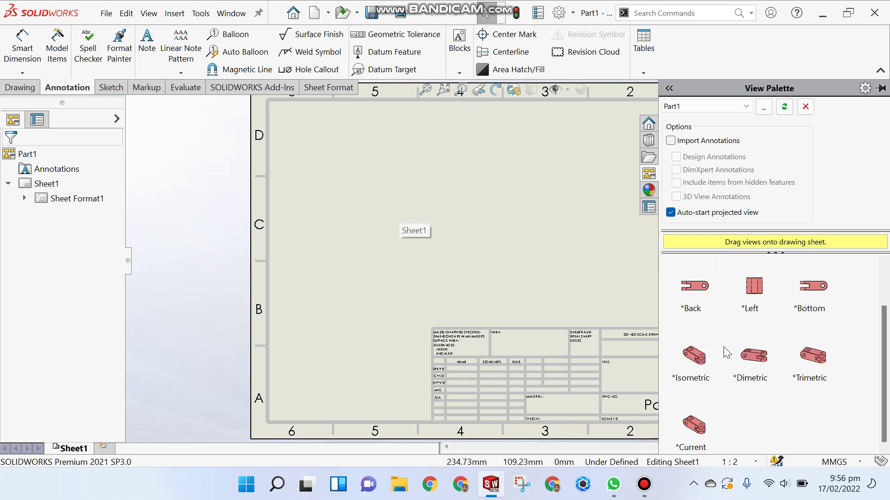
scroll(725, 350, "up", 1)
left_click_drag(706, 279, 393, 174)
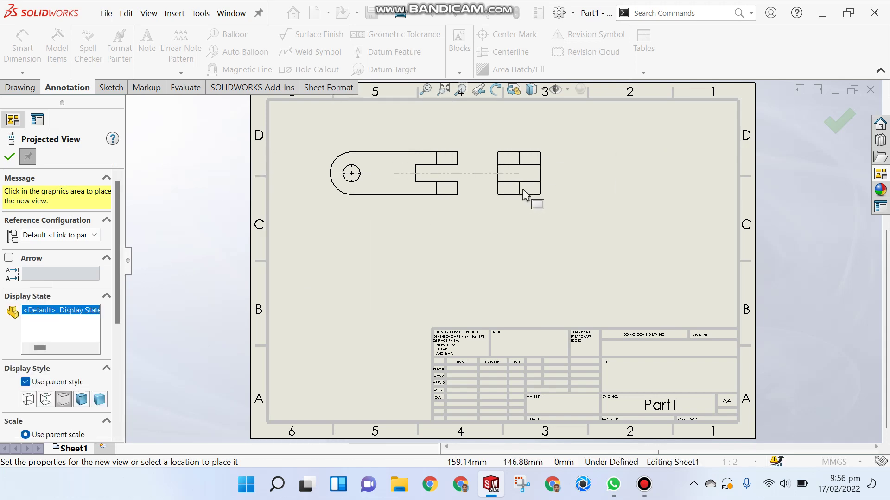
scroll(532, 192, "up", 1)
scroll(524, 188, "down", 1)
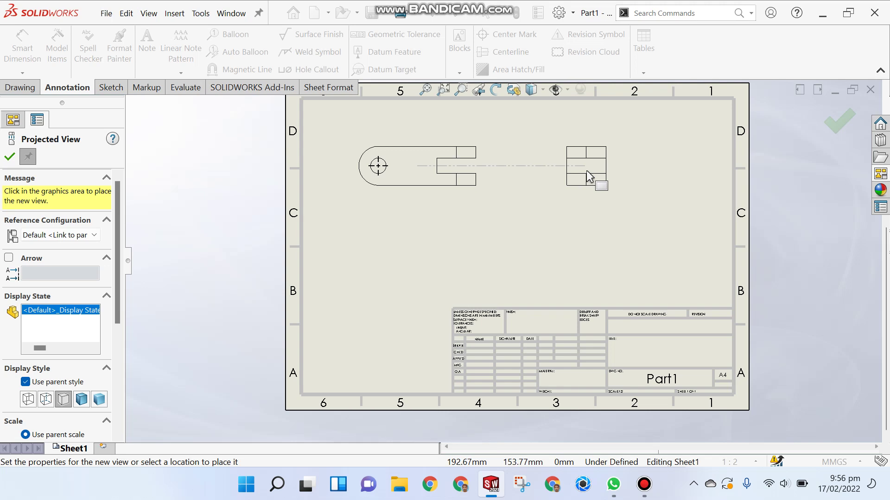
left_click(588, 176)
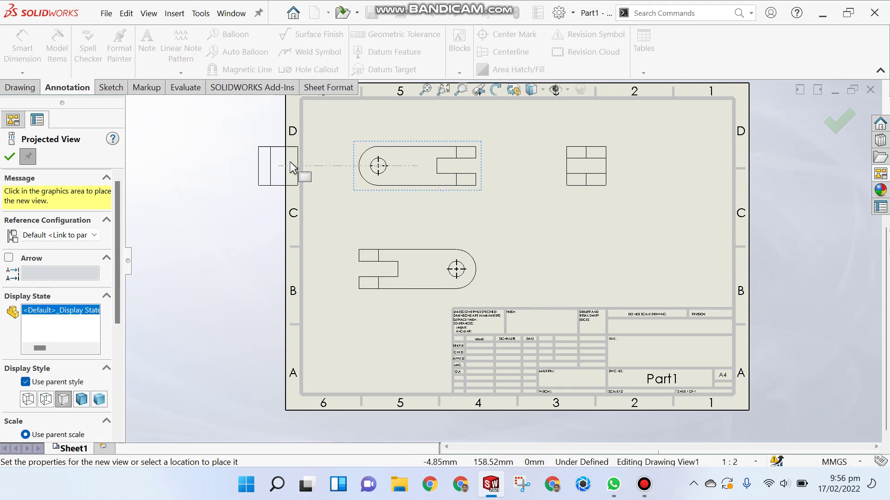
left_click(828, 126)
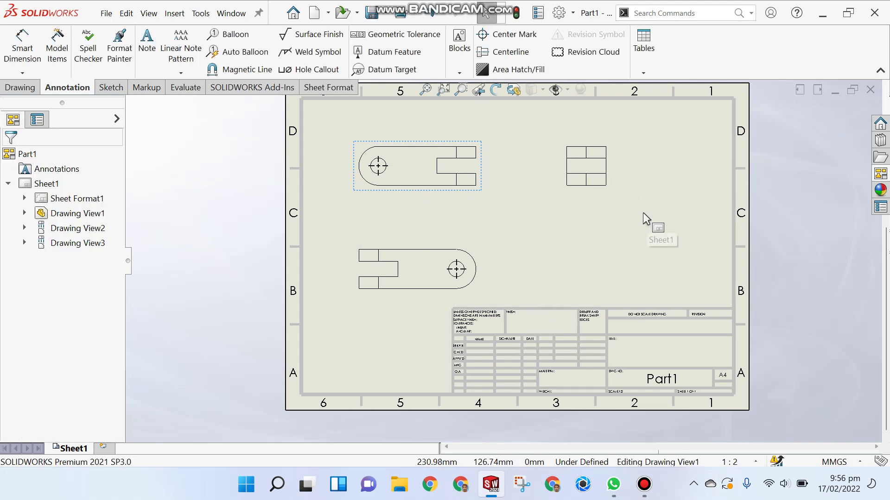
key("f")
left_click(218, 233)
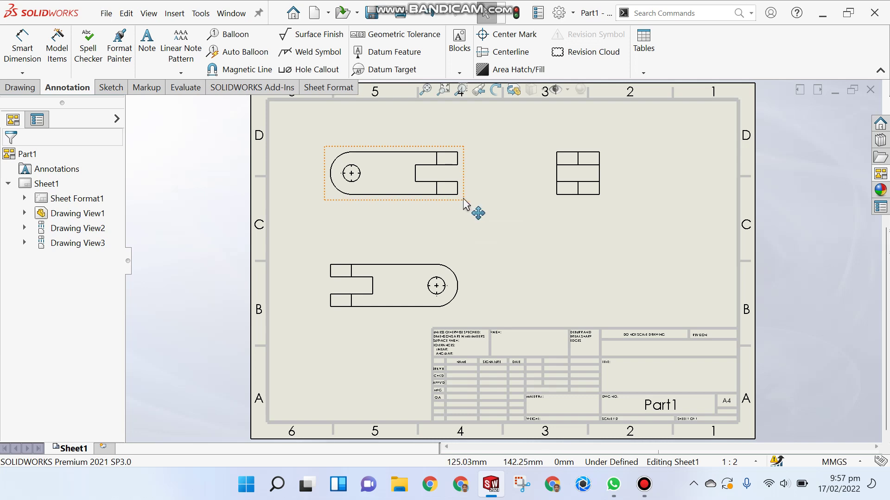
left_click(465, 202)
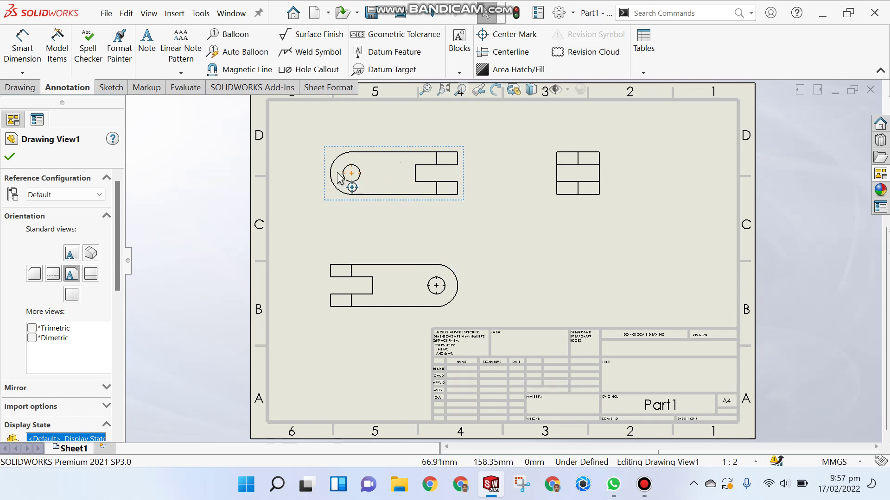
left_click(322, 204)
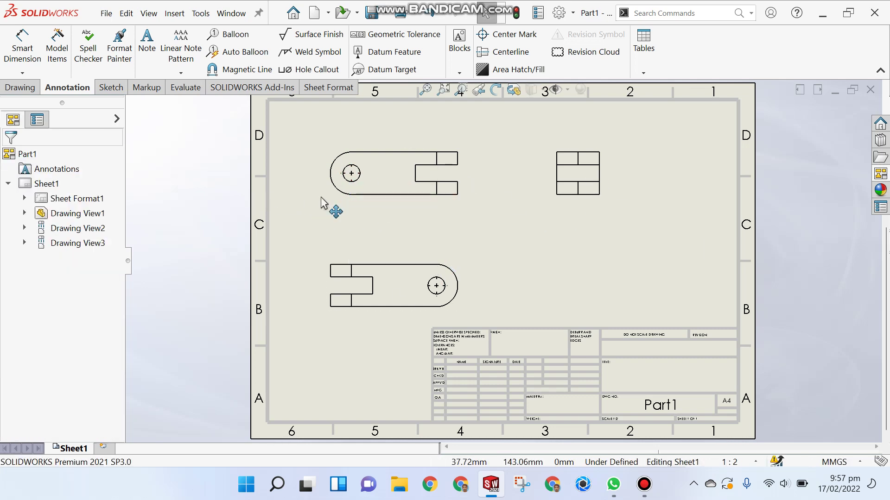
left_click(324, 202)
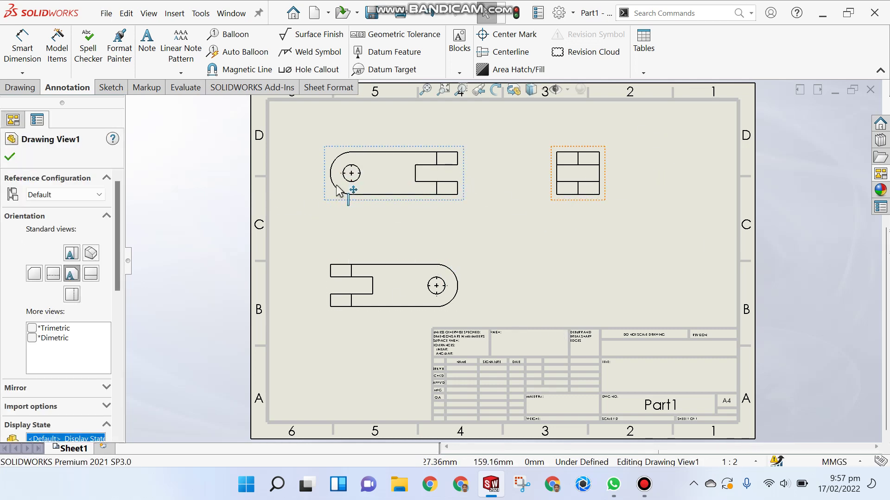
left_click(346, 226)
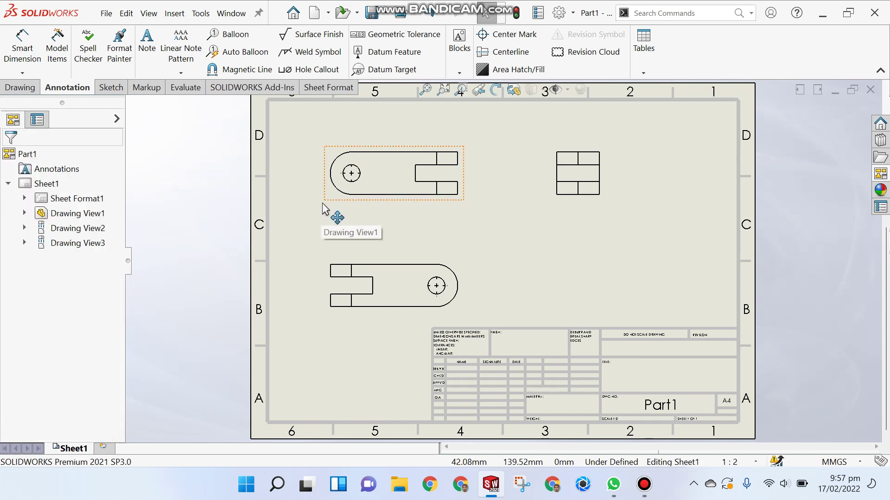
left_click(285, 248)
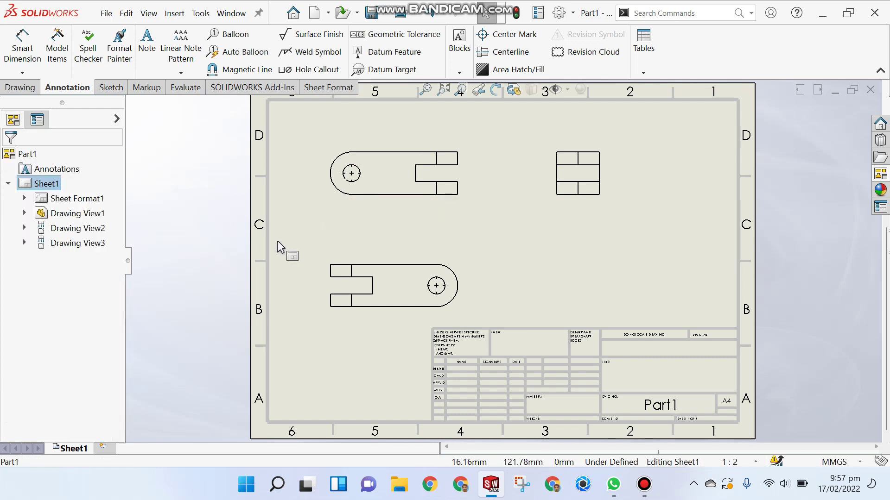
Switch the front view of Part1 to a custom scale of 1:1.5 and accept its view properties.
left_click(333, 204)
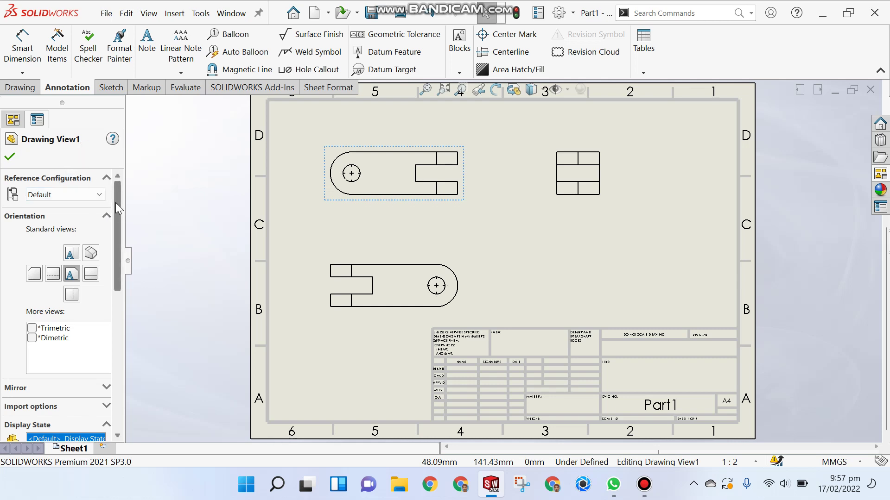
scroll(118, 223, "down", 2)
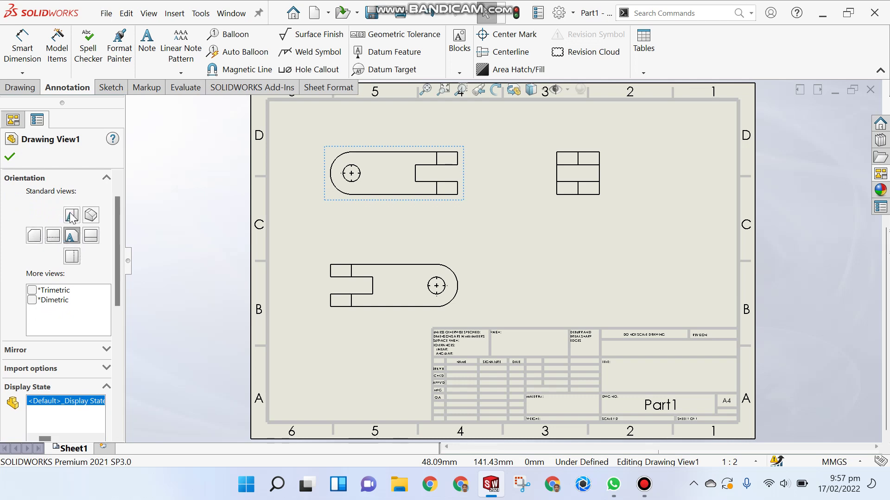
left_click_drag(115, 217, 117, 322)
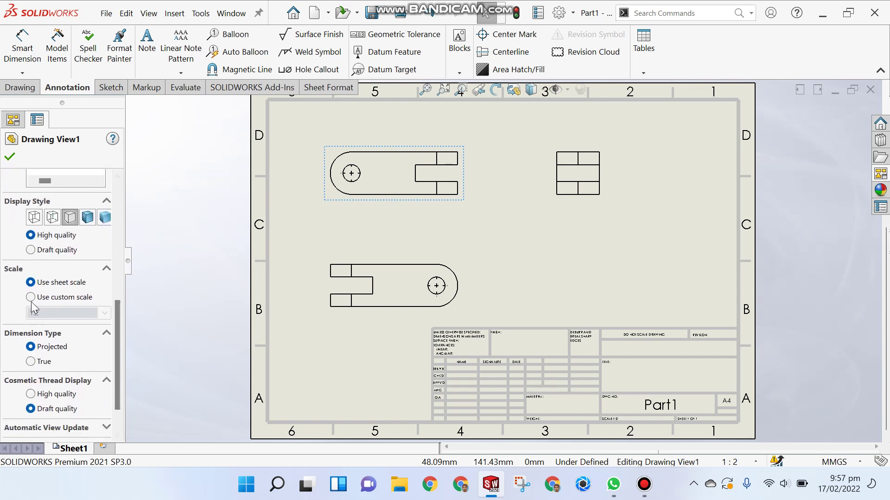
left_click(31, 300)
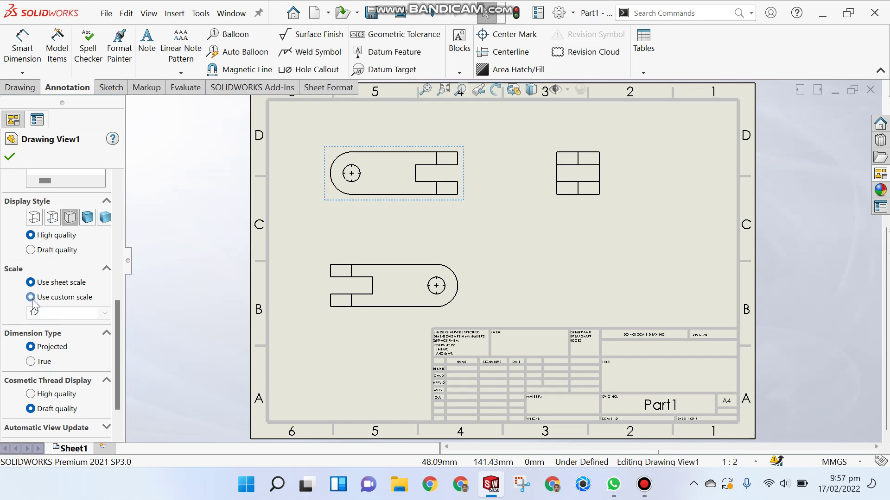
left_click(104, 313)
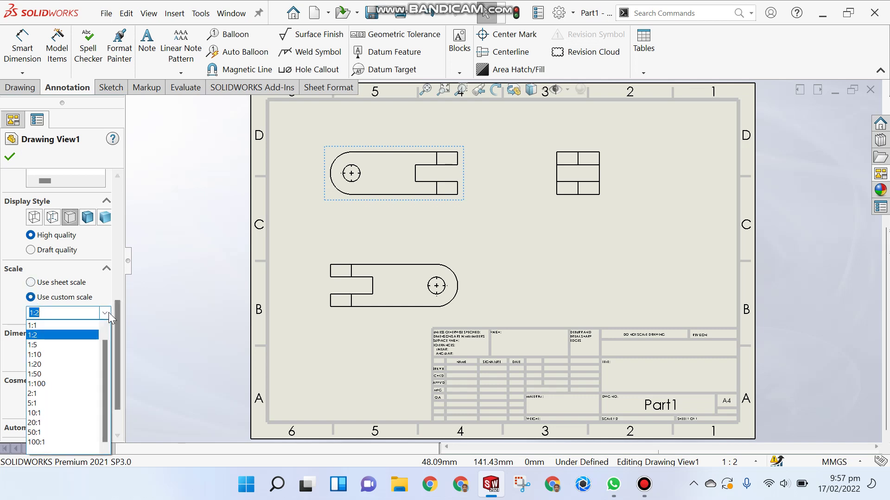
scroll(59, 379, "up", 1)
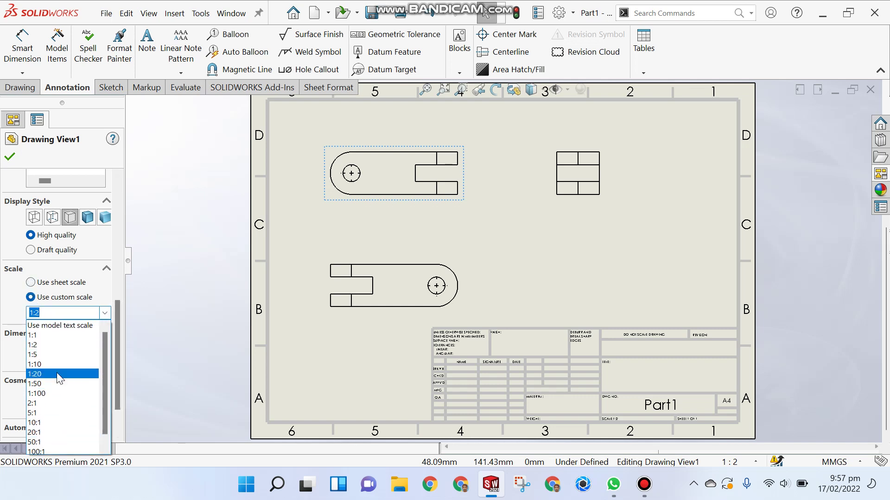
left_click(57, 364)
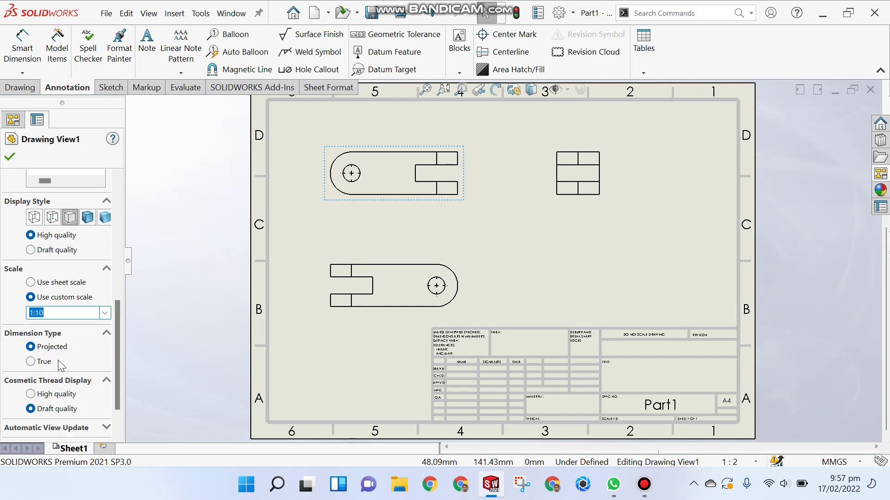
left_click(105, 313)
left_click(88, 331)
key("Return")
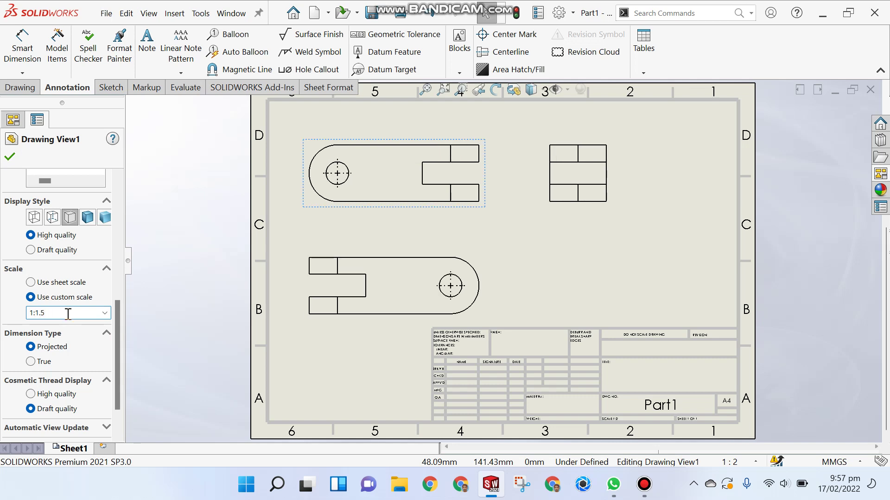
scroll(2, 343, "down", 2)
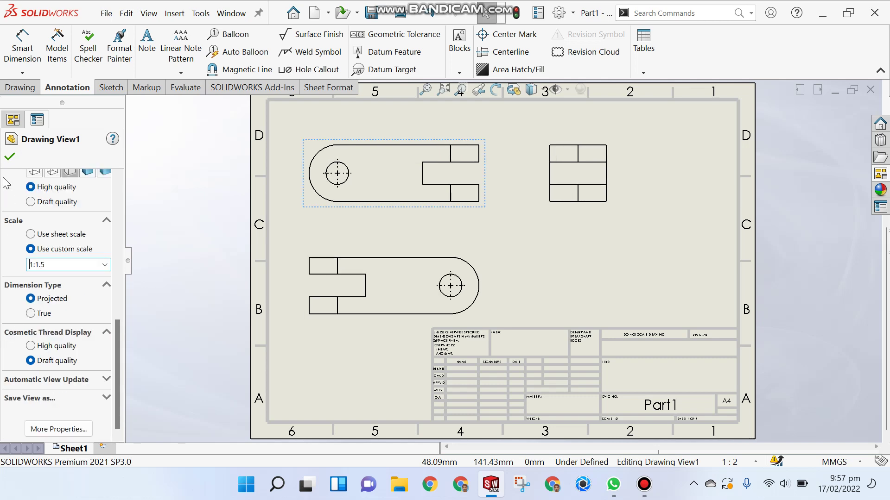
left_click(10, 158)
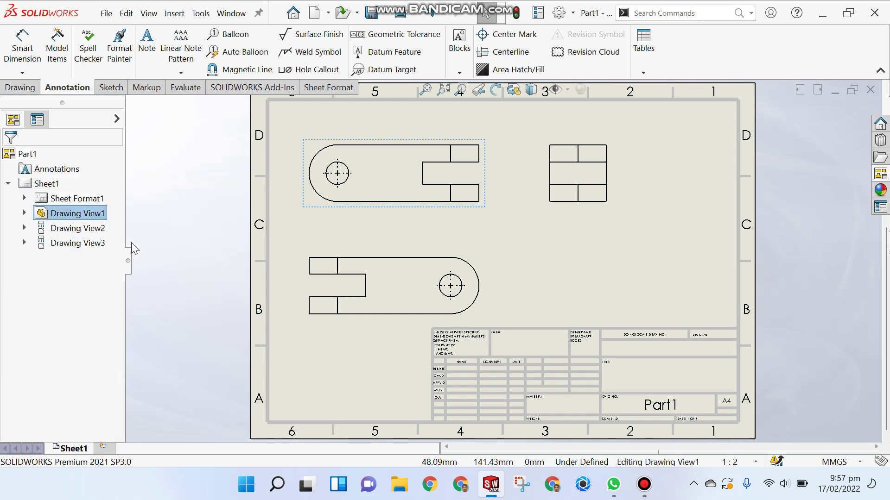
left_click(156, 254)
Reposition the enlarged views: front view slightly right and up, side view further right, and lower projected view slightly down.
mouse_move(484, 213)
left_mouse_down()
mouse_move(501, 220)
mouse_move(509, 207)
mouse_move(497, 211)
mouse_move(497, 198)
mouse_move(509, 210)
mouse_move(500, 204)
left_mouse_up()
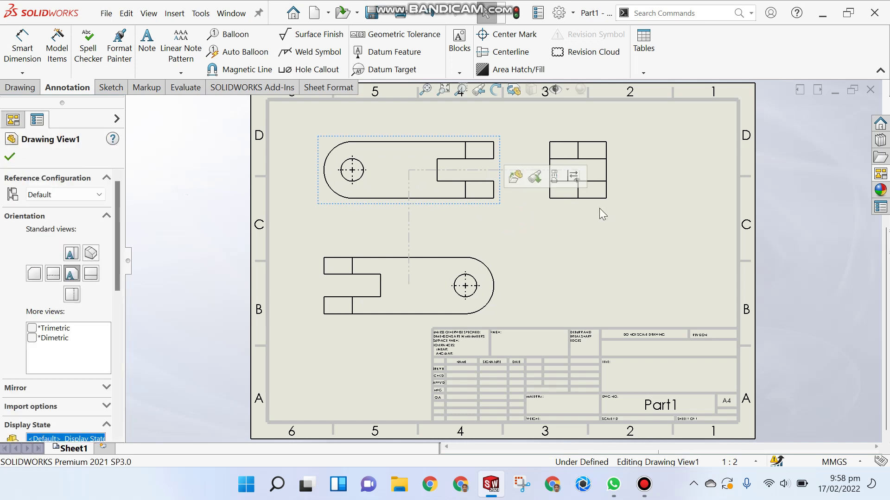
left_click(619, 213)
mouse_move(610, 207)
left_mouse_down()
mouse_move(640, 201)
mouse_move(629, 202)
left_mouse_up()
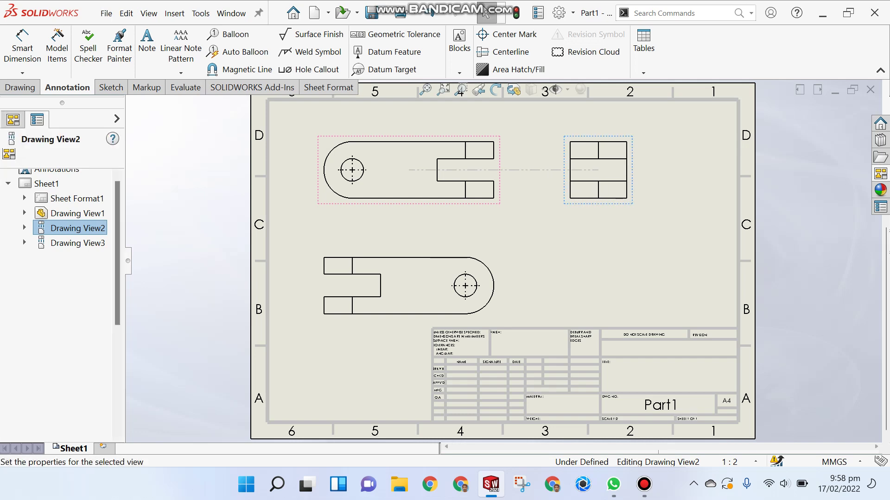
left_click(383, 333)
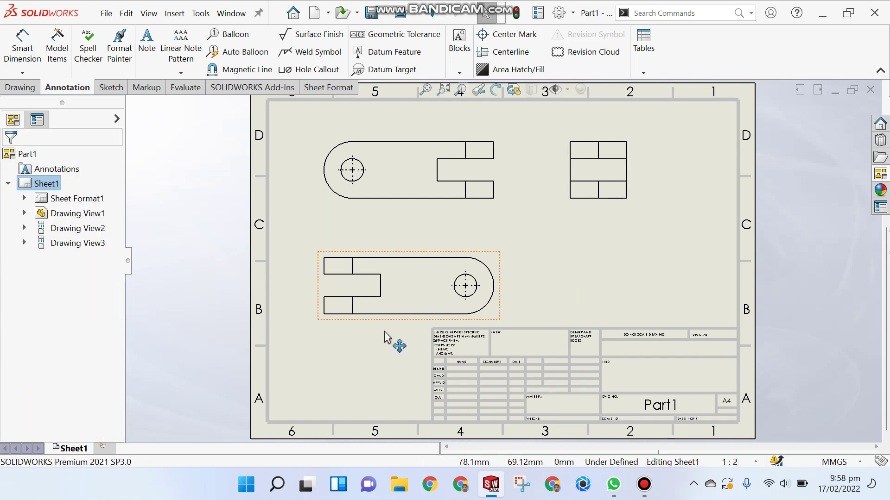
mouse_move(385, 321)
left_mouse_down()
mouse_move(388, 338)
mouse_move(389, 321)
mouse_move(377, 331)
mouse_move(381, 310)
mouse_move(383, 324)
left_mouse_up()
left_click(630, 302)
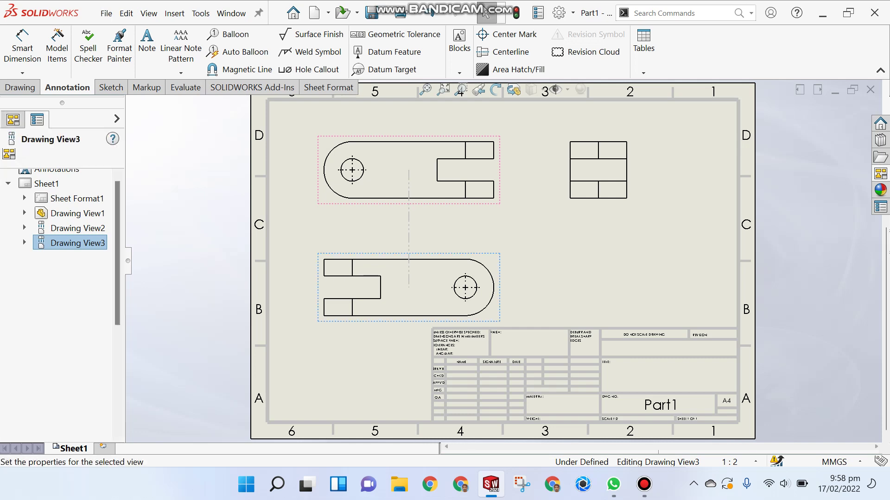
Break the alignment of the lower projected view and move it slightly right and up, independently of the front view.
right_click(502, 270)
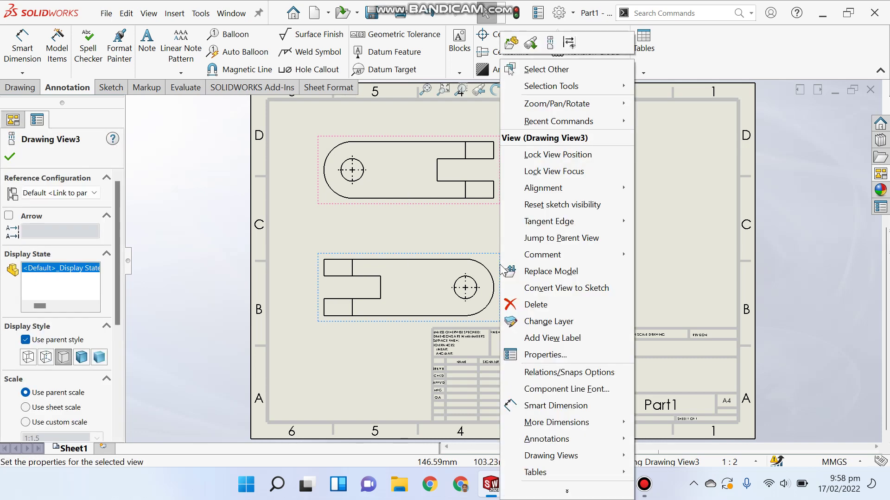
mouse_move(572, 191)
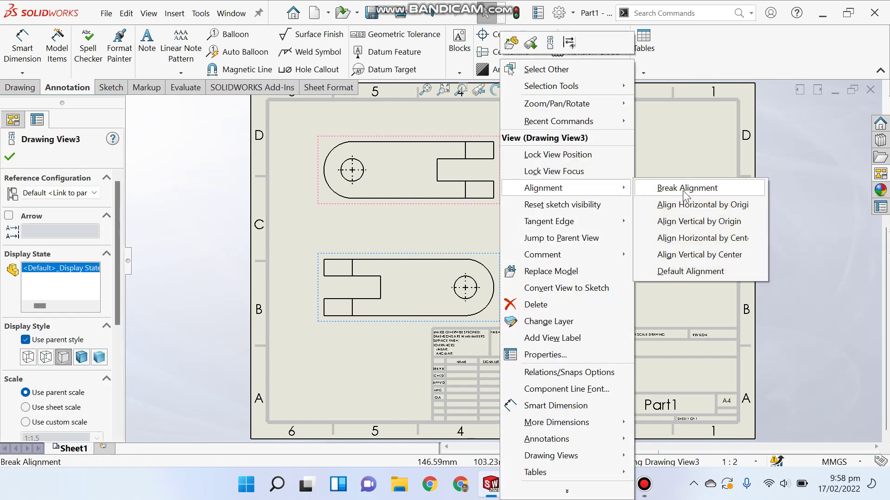
left_click(691, 192)
mouse_move(508, 276)
left_mouse_down()
mouse_move(601, 270)
mouse_move(560, 250)
mouse_move(333, 264)
mouse_move(528, 277)
mouse_move(512, 270)
mouse_move(513, 255)
left_mouse_up()
left_click(529, 262)
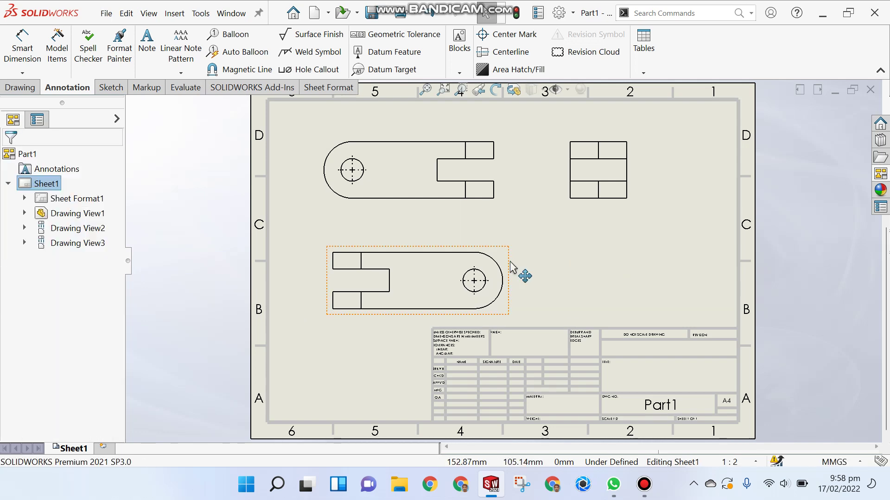
Try to align the lower projected view horizontally by center with the front view.
left_click(512, 268)
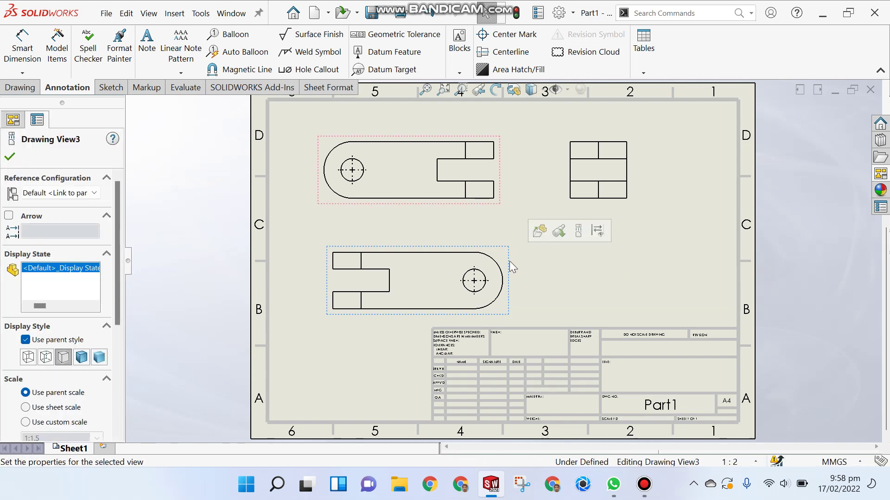
right_click(512, 267)
mouse_move(598, 187)
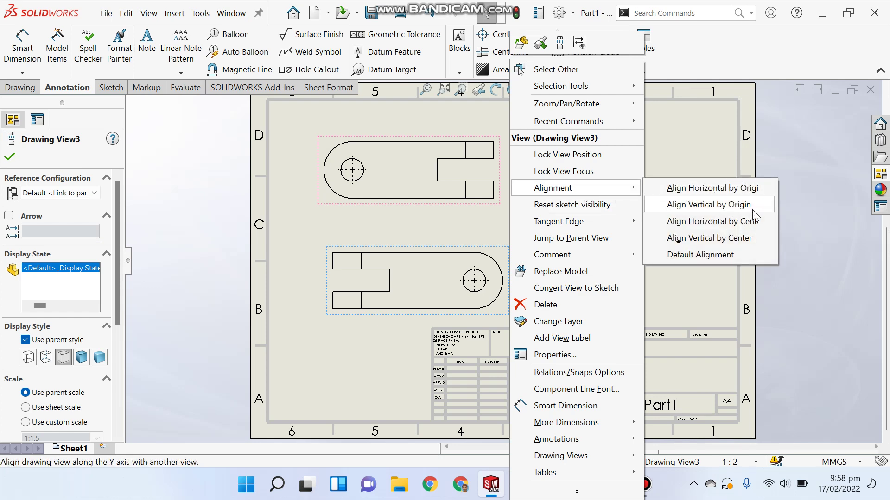
left_click(754, 222)
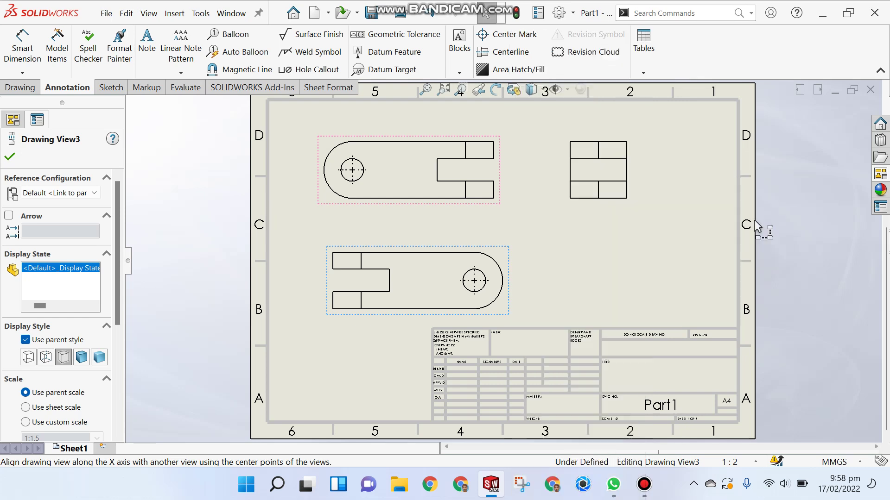
left_click(419, 204)
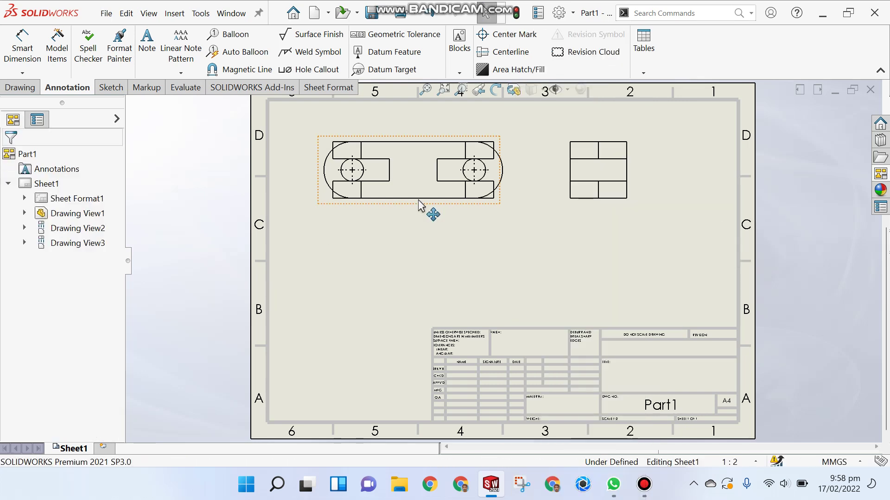
Separate the overlapping views by moving the front view down, then left past the sheet's left edge.
mouse_move(317, 180)
left_mouse_down()
mouse_move(319, 289)
mouse_move(324, 214)
left_mouse_up()
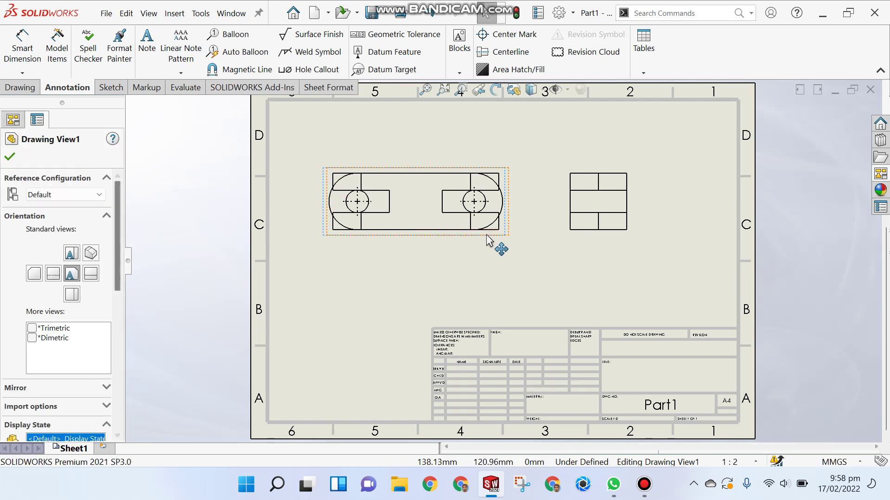
left_click(538, 252)
left_click(73, 241)
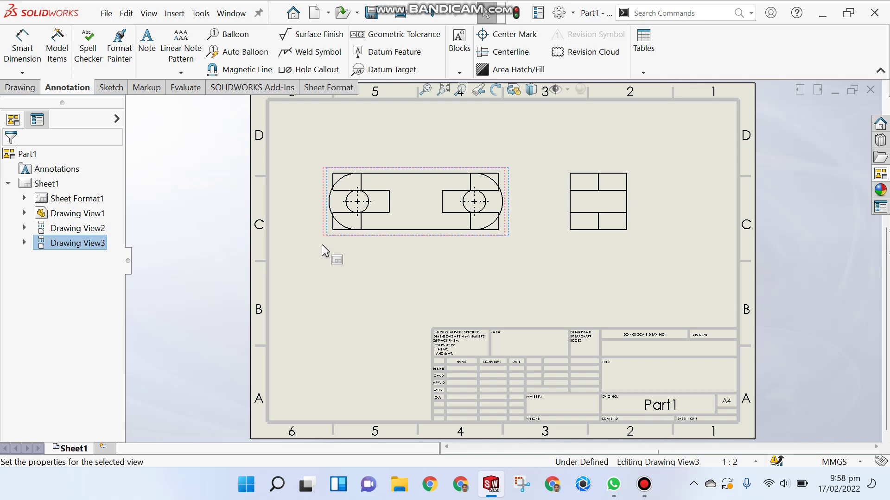
mouse_move(327, 227)
left_mouse_down()
mouse_move(335, 315)
mouse_move(327, 224)
mouse_move(206, 226)
mouse_move(139, 163)
mouse_move(141, 177)
left_mouse_up()
left_click(319, 257)
left_click(234, 232)
left_click(198, 215)
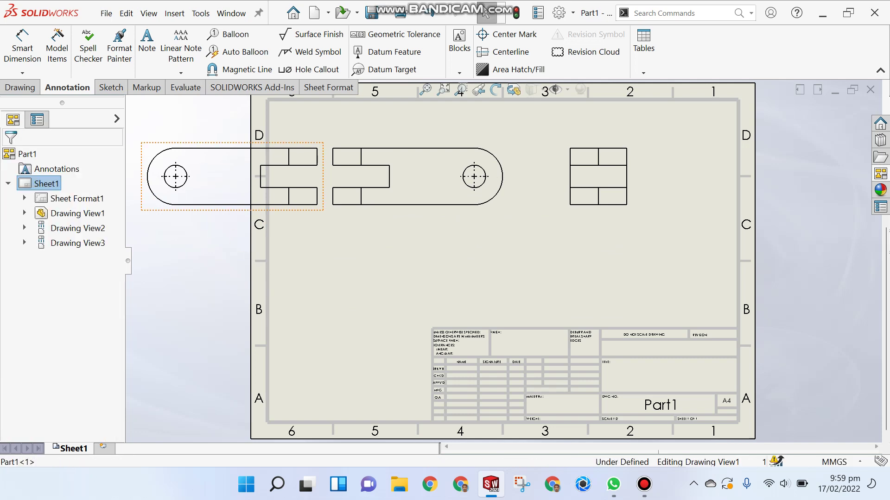
left_click(234, 214)
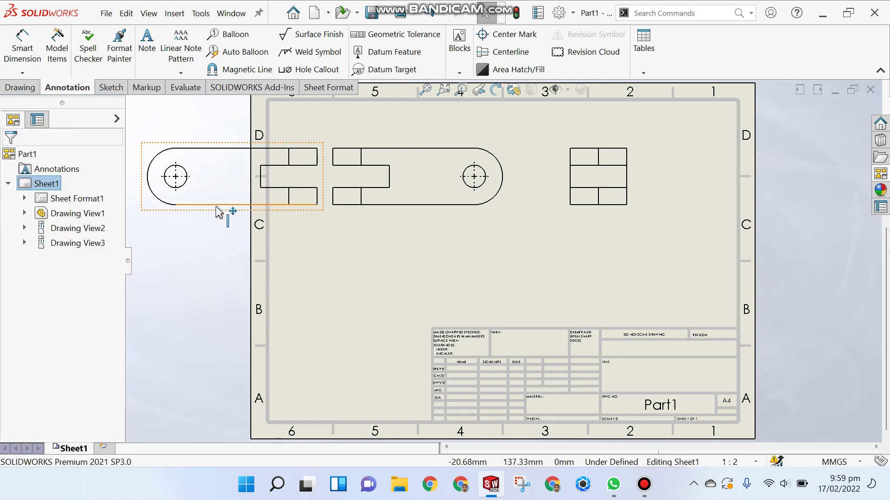
Undo the front view moves and the horizontal center alignment of the lower projected view.
key("ctrl+z")
key("ctrl+z")
key("ctrl+z")
key("ctrl+z")
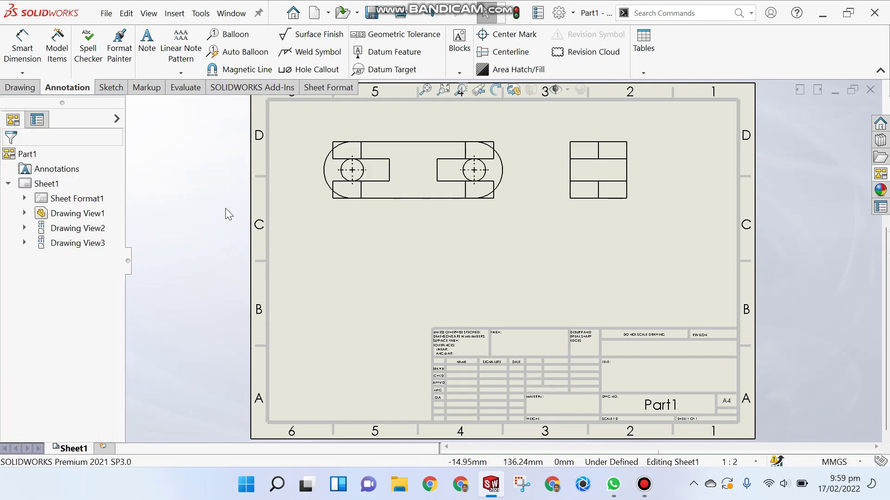
Align the lower projected view vertically by center with the front view above it.
left_click(514, 278)
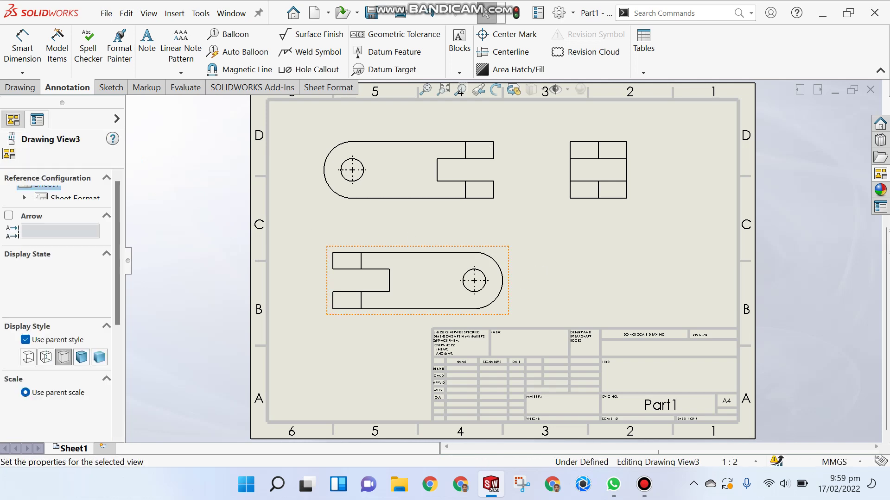
right_click(508, 278)
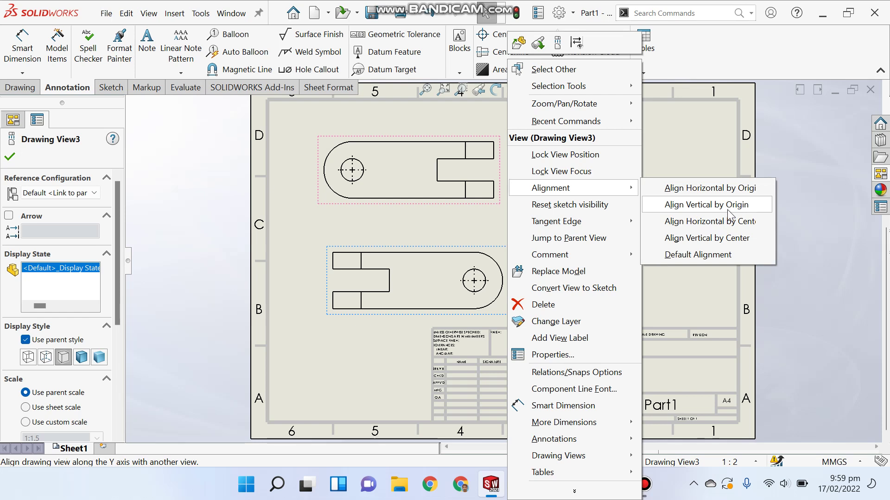
left_click(730, 240)
left_click(442, 201)
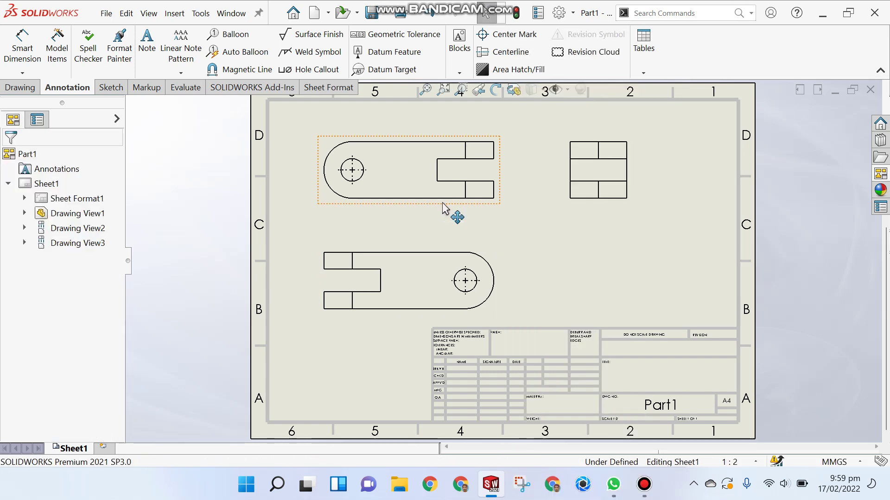
Move the lower projected view up closer to the front view.
left_click_drag(499, 250, 492, 231)
left_click(596, 261)
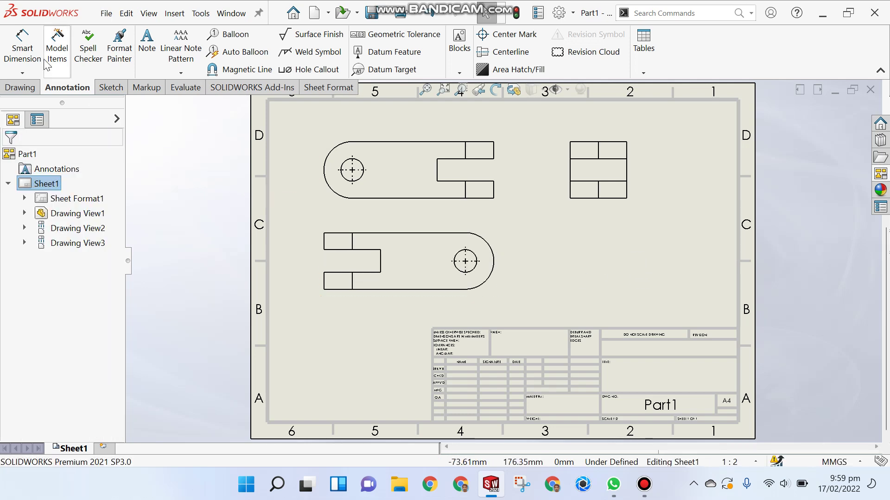
left_click(22, 49)
scroll(408, 208, "down", 1)
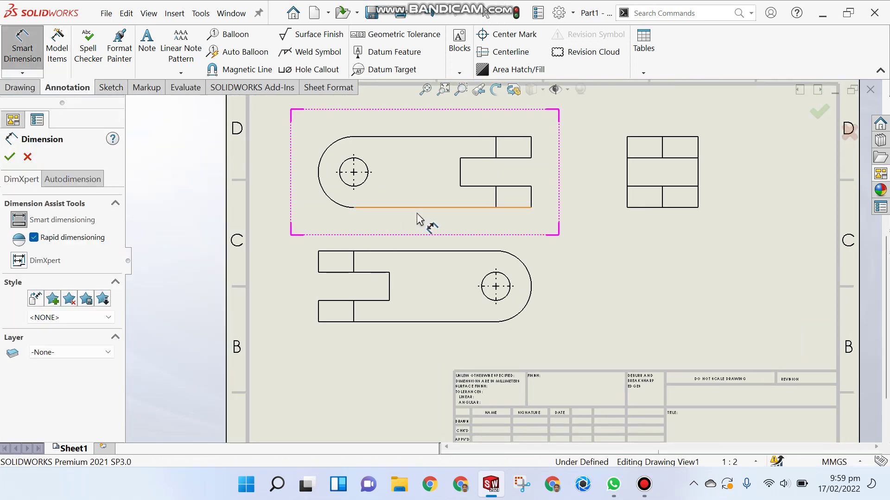
scroll(553, 280, "up", 1)
key("Escape")
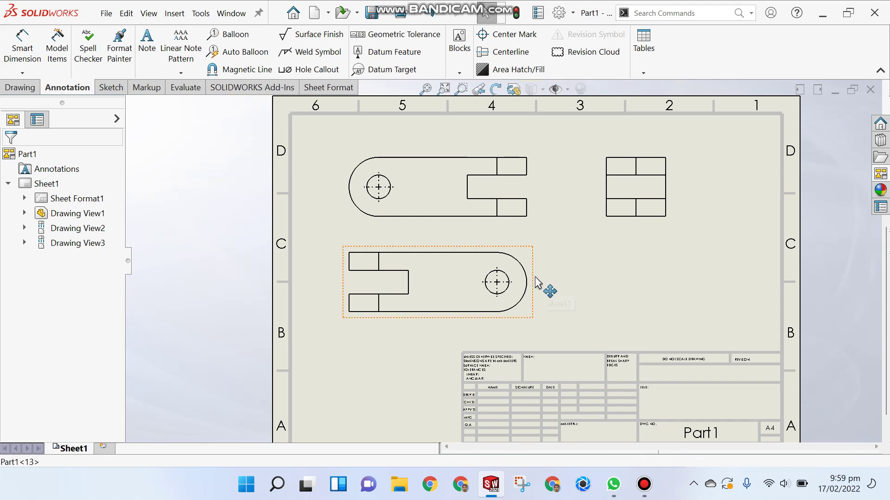
Try shifting the lower projected view sideways and down to test its alignment with the front view.
left_click(533, 277)
left_click(565, 291)
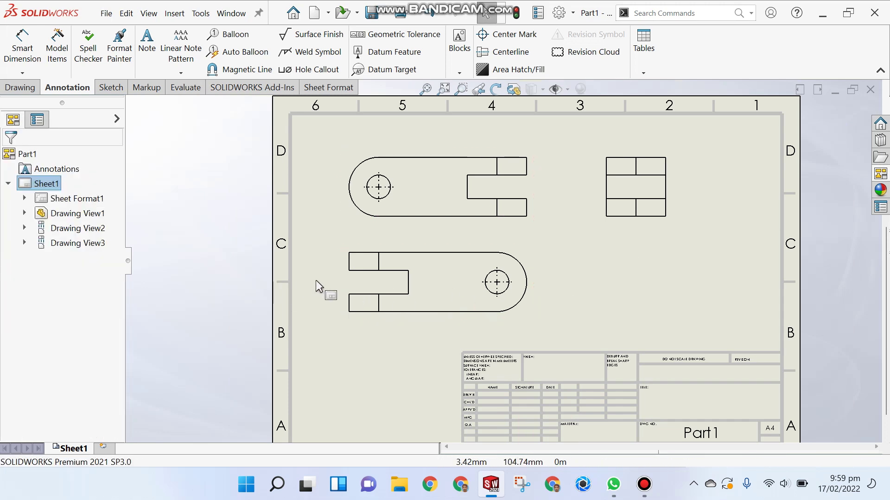
left_click(408, 282)
left_click_drag(407, 278, 417, 303)
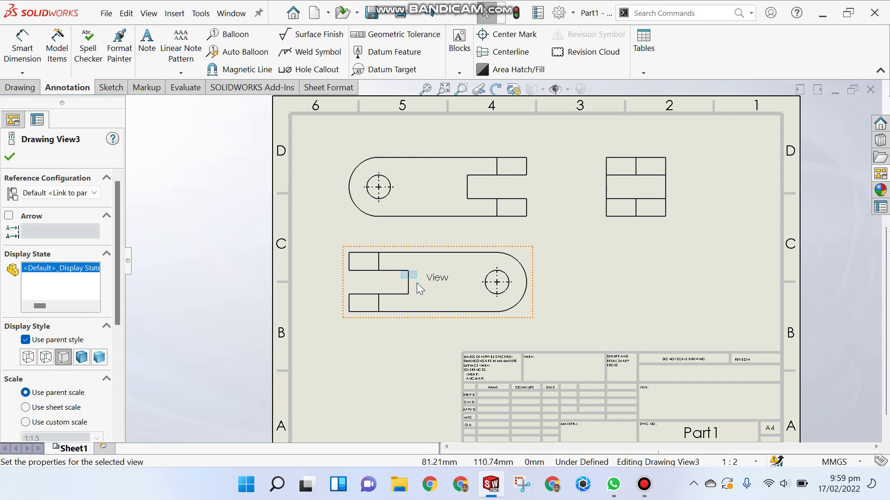
left_click_drag(444, 282, 385, 284)
mouse_move(450, 281)
left_mouse_down()
mouse_move(402, 321)
mouse_move(427, 348)
left_mouse_up()
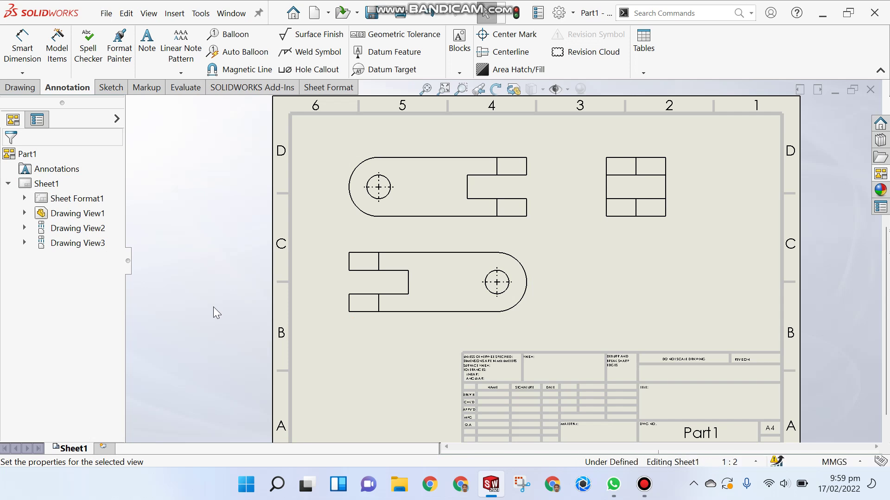
mouse_move(426, 301)
left_mouse_down()
mouse_move(442, 327)
mouse_move(440, 297)
left_mouse_up()
Nudge the side view slightly toward the front view, and move the lower projected view down to widen the gap for dimensions.
left_click(616, 238)
mouse_move(672, 181)
left_mouse_down()
mouse_move(612, 188)
mouse_move(628, 193)
left_mouse_up()
left_click(625, 298)
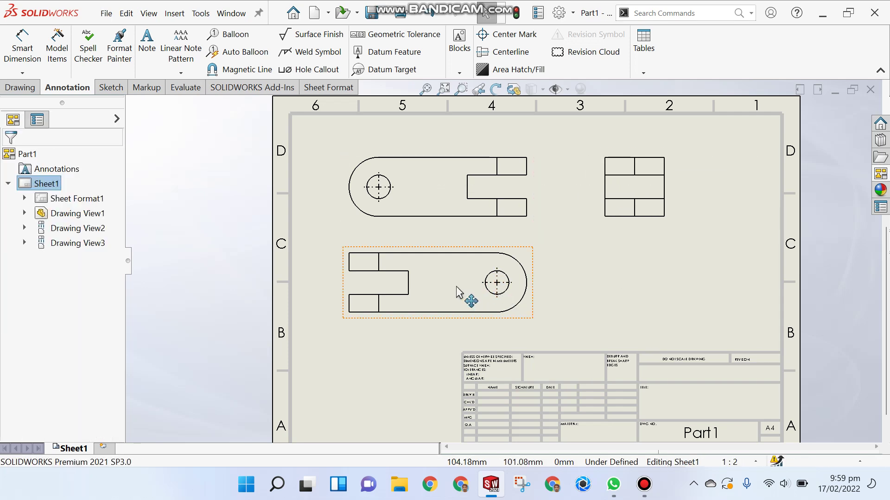
left_click_drag(457, 288, 455, 309)
left_click(310, 282)
Dimension the front view's distance from hole center to slotted end below the view, and the slot width beside the slot opening.
scroll(480, 181, "down", 2)
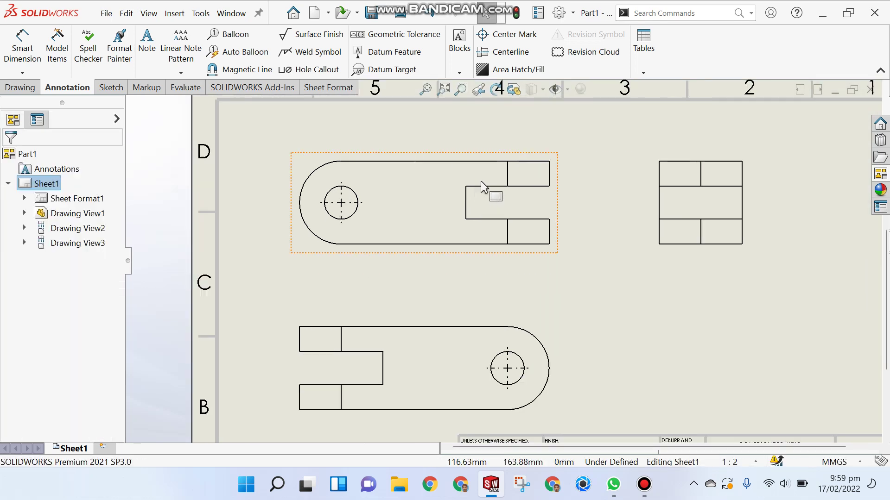
scroll(480, 180, "down", 3)
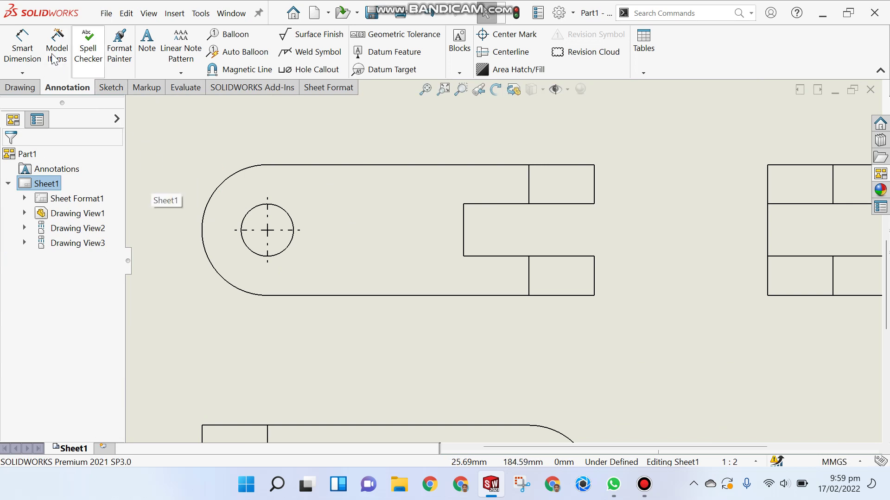
left_click(22, 50)
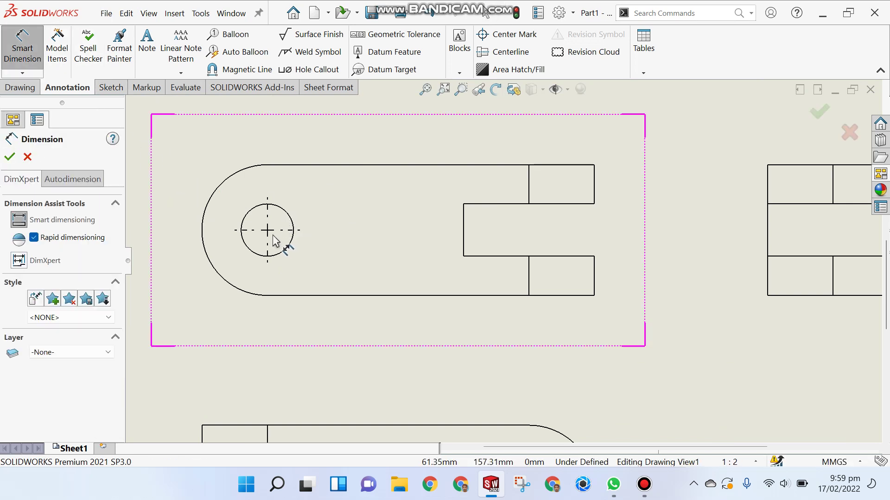
left_click(288, 247)
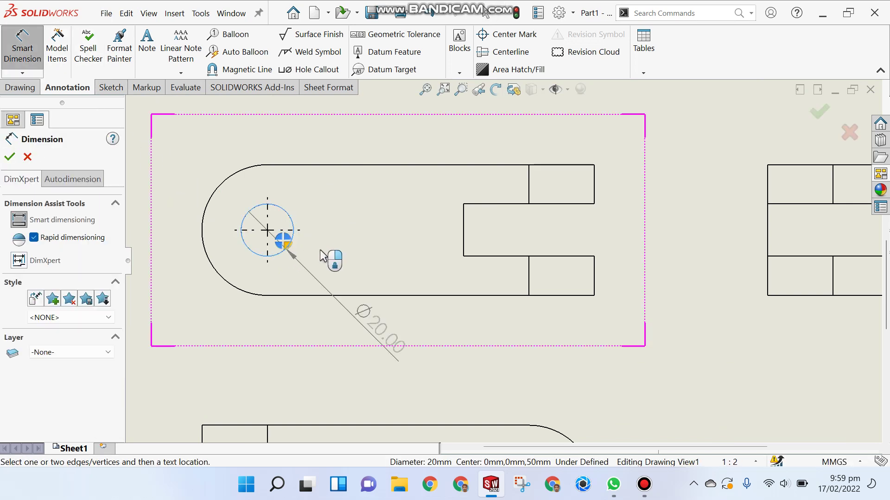
left_click(595, 277)
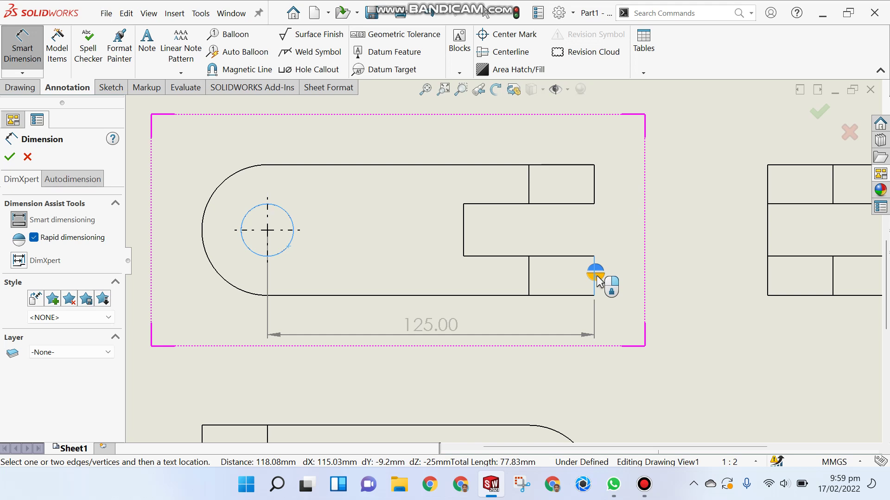
left_click(598, 280)
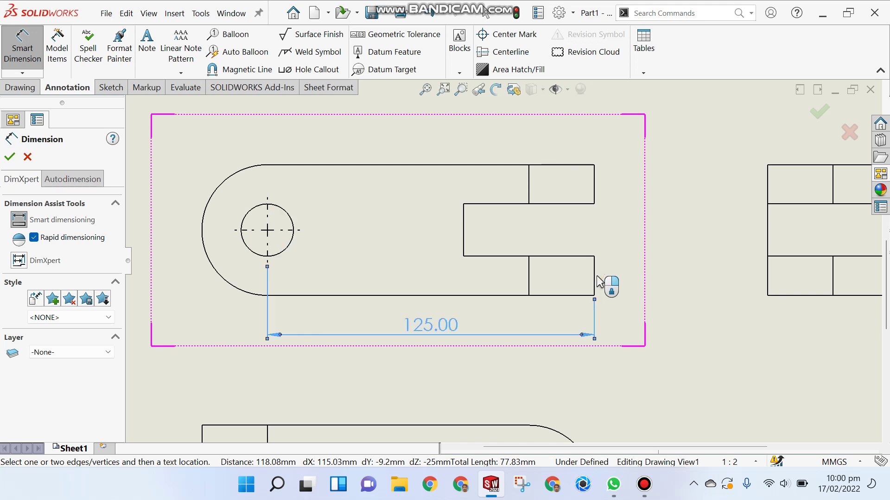
left_click(464, 217)
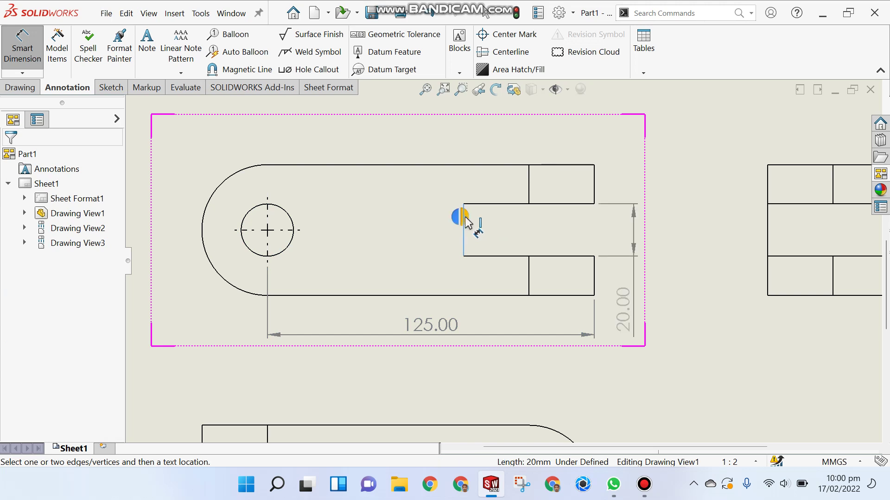
left_click(465, 219)
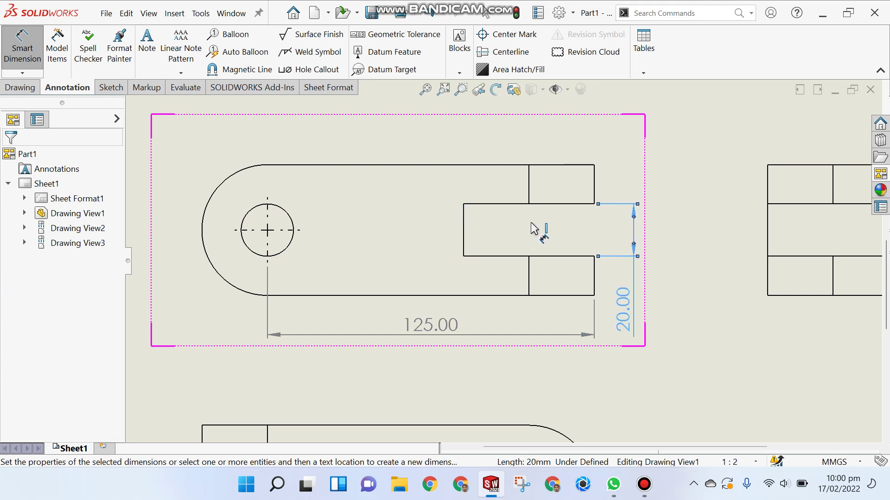
Dimension the front view's rounded end radius above the arc and the hole's diameter below it.
left_click(221, 188)
left_click(223, 188)
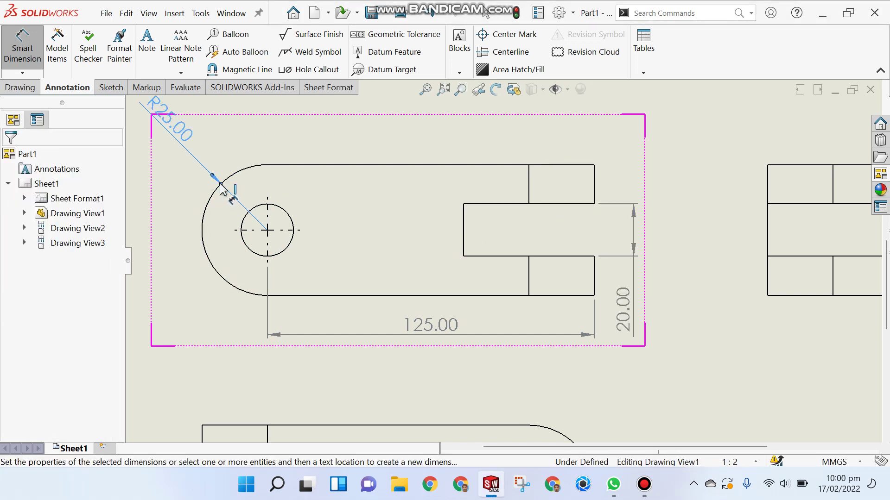
left_click(251, 251)
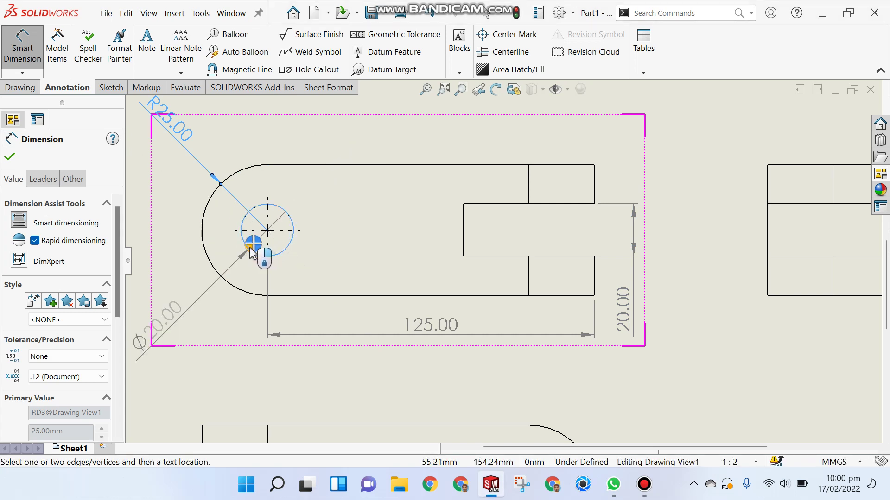
left_click(250, 253)
Dimension the overall height of the side view, placing it on the view's outer side.
key("f")
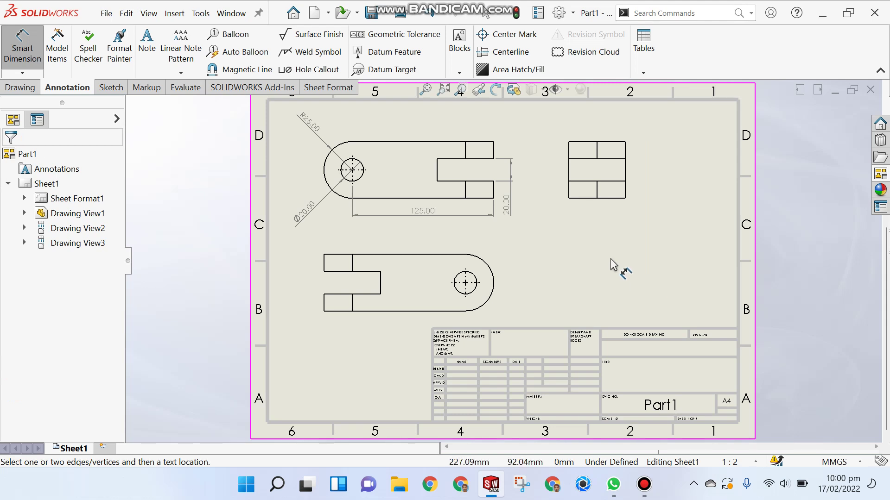
scroll(501, 186, "down", 1)
scroll(709, 226, "down", 1)
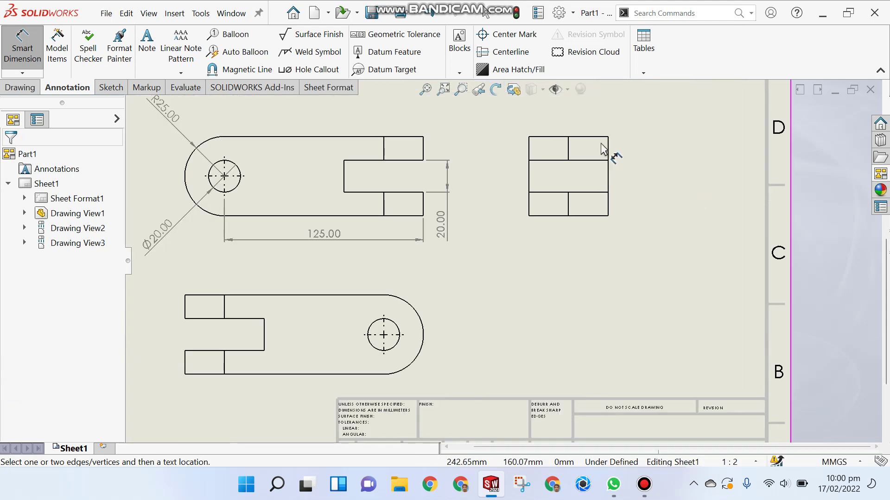
left_click(596, 216)
left_click(264, 406)
Dimension the hole's diameter in the lower projected view, placing it above the rounded end.
scroll(261, 408, "down", 1)
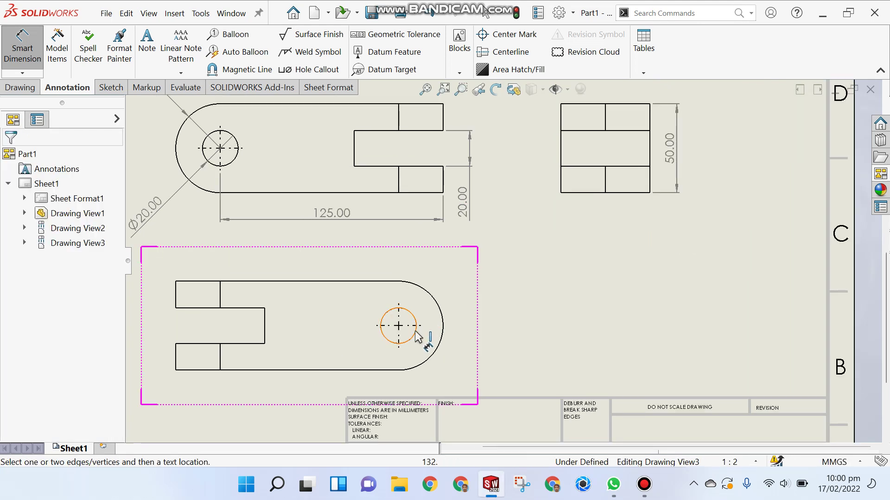
left_click(414, 335)
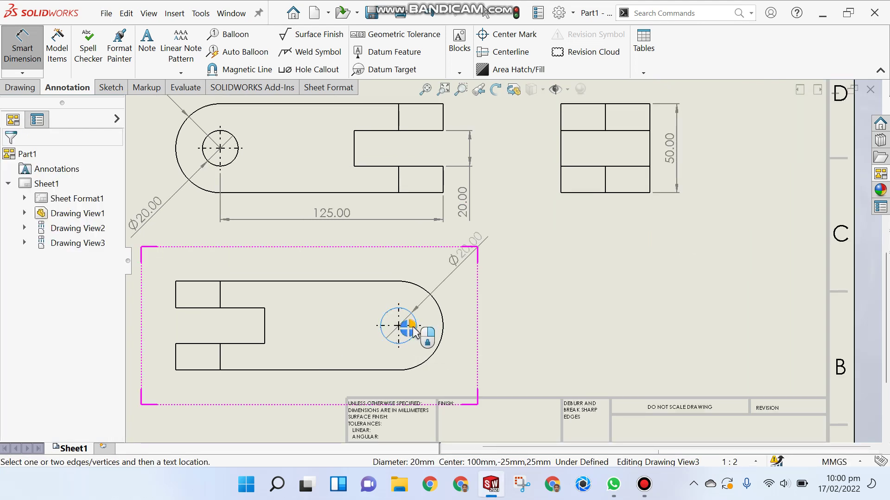
left_click(415, 334)
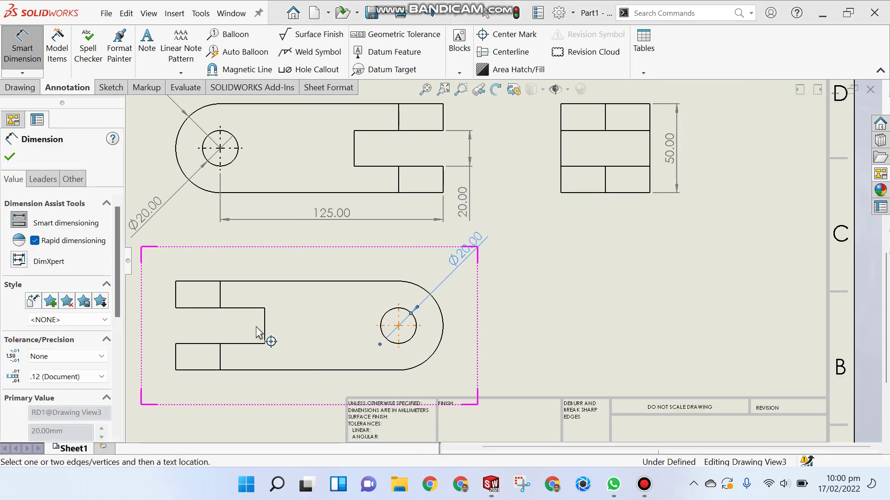
Dimension the lower projected view's slot width beside the slot opening and the slot depth below the view.
scroll(234, 378, "up", 1)
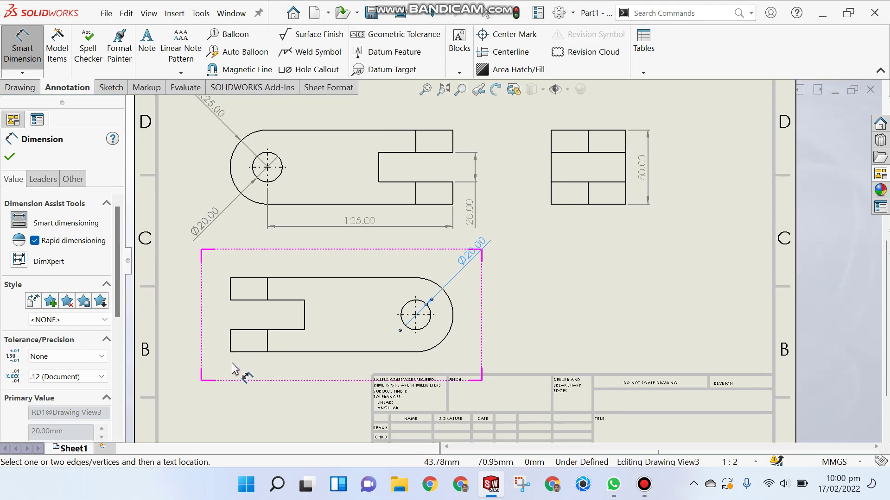
left_click(305, 315)
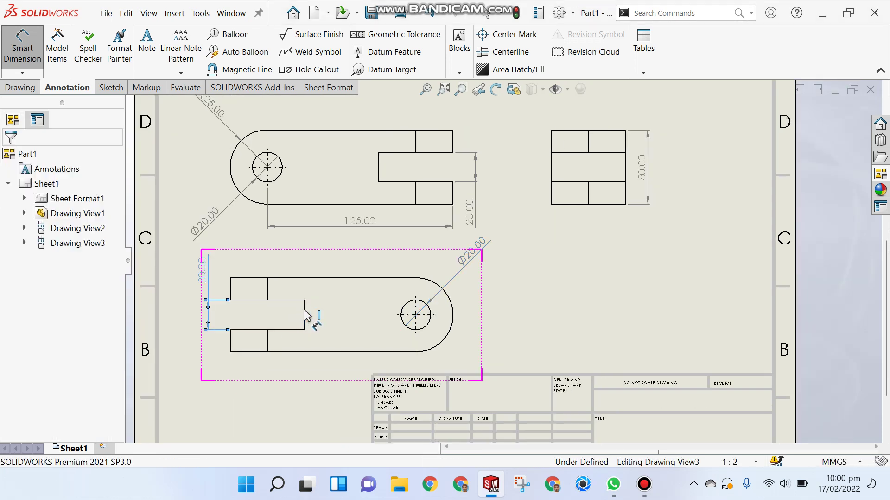
left_click(300, 316)
left_click(232, 340)
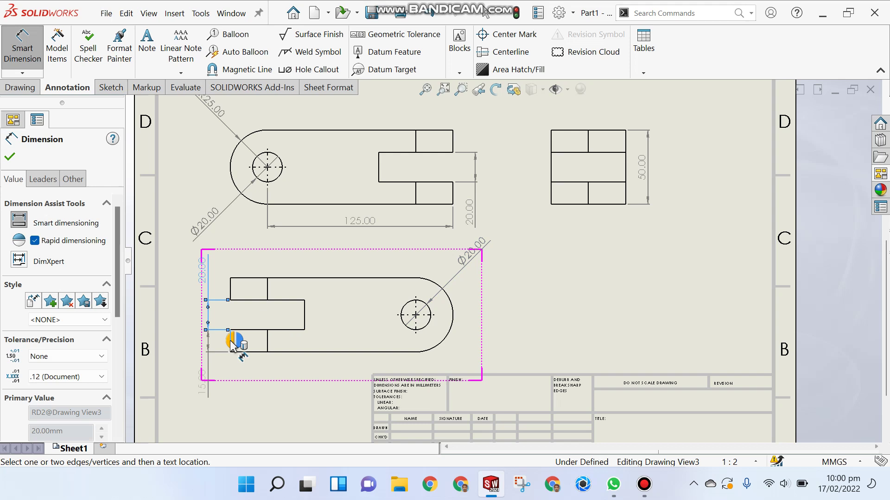
left_click(304, 315)
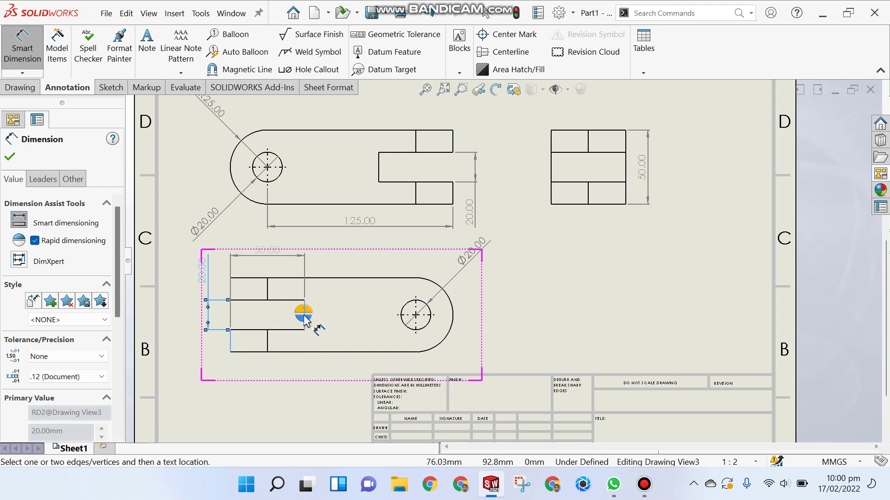
left_click(304, 319)
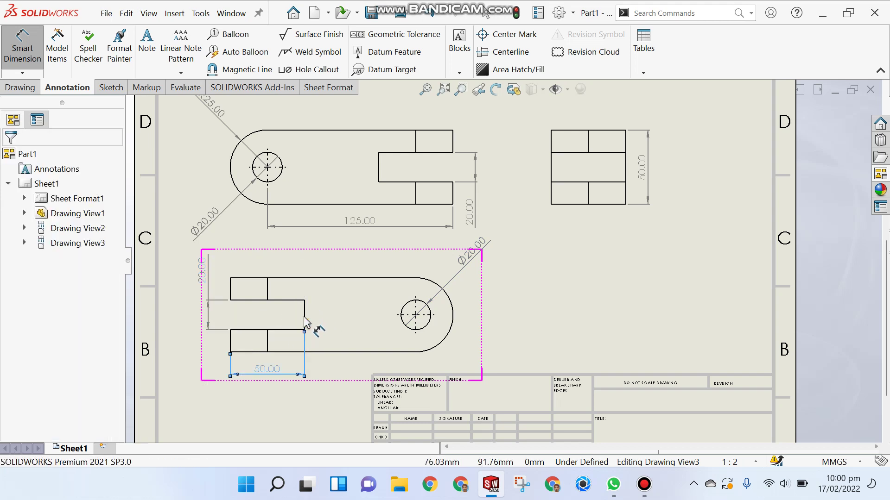
left_click(632, 312)
Set the radius dimension and both hole diameter dimensions to the custom text position Broken Leader, Horizontal Text.
key("f")
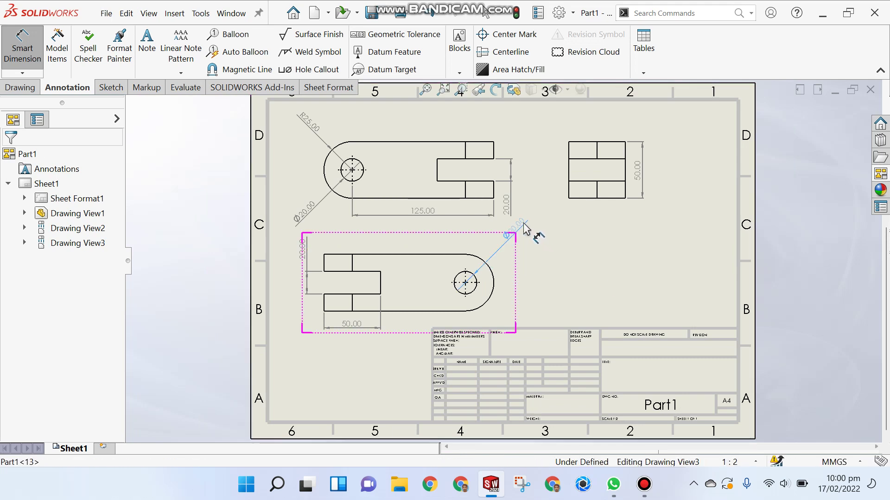
left_click(310, 125)
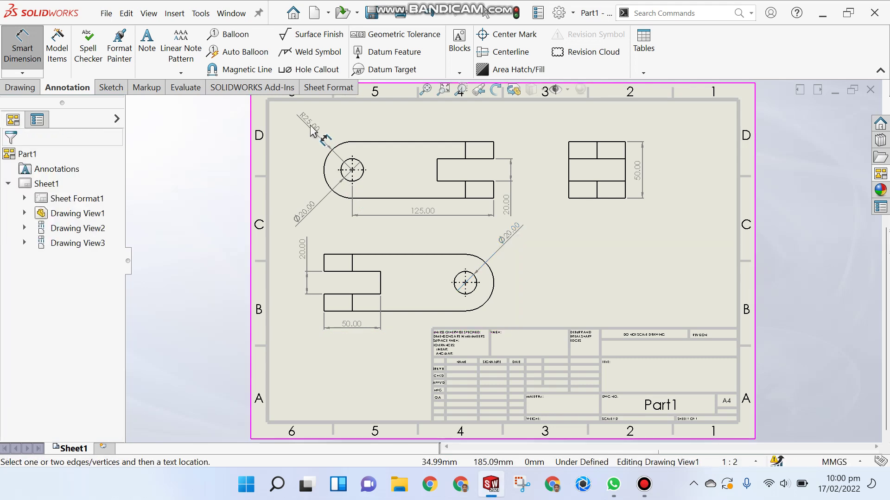
left_click(300, 214)
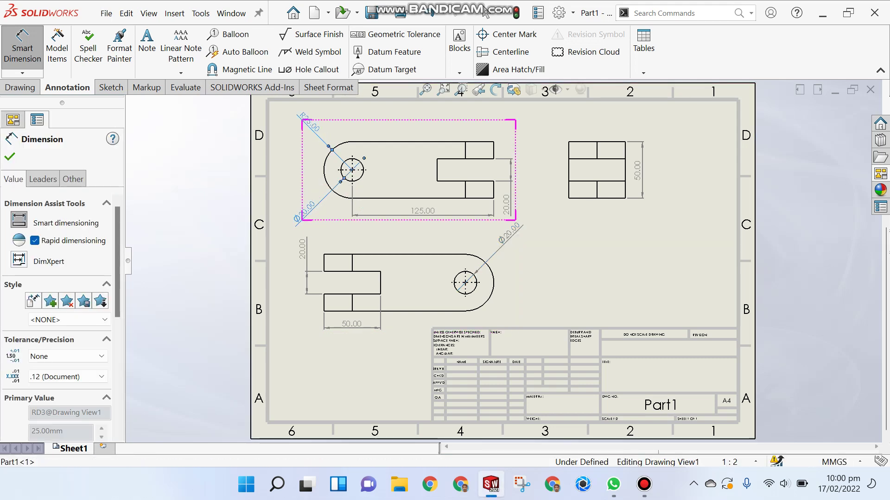
left_click(513, 240)
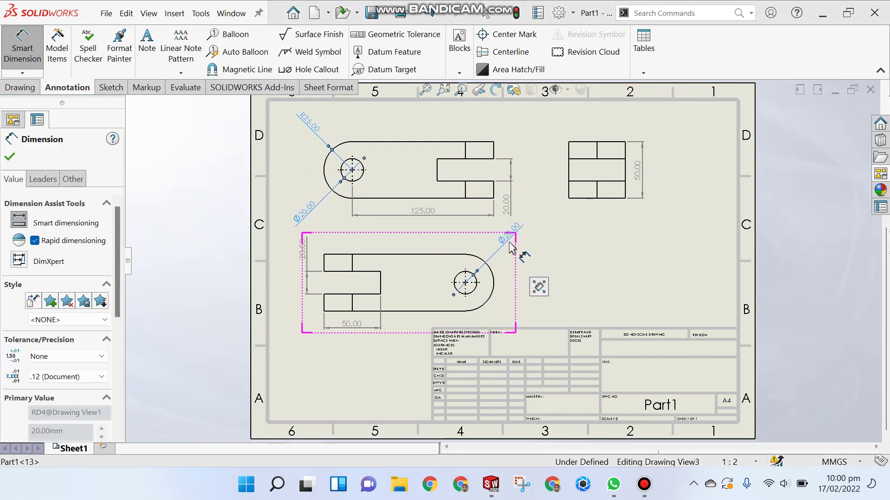
left_click(42, 179)
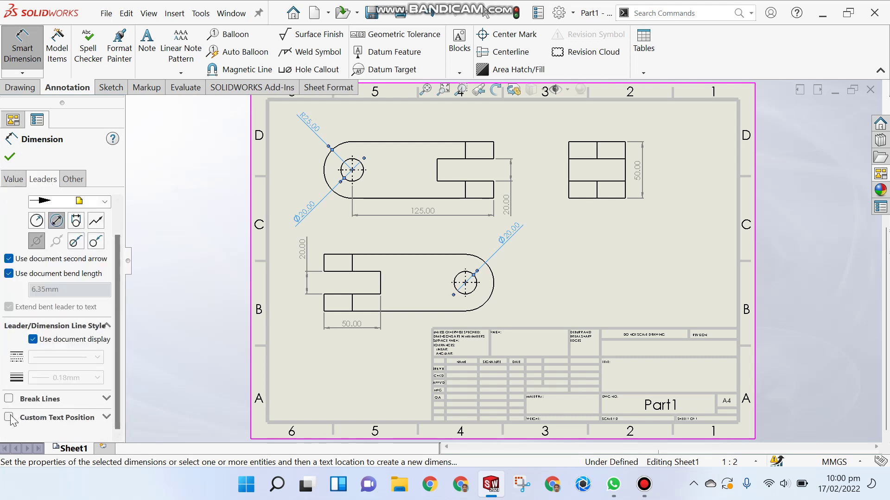
left_click(9, 417)
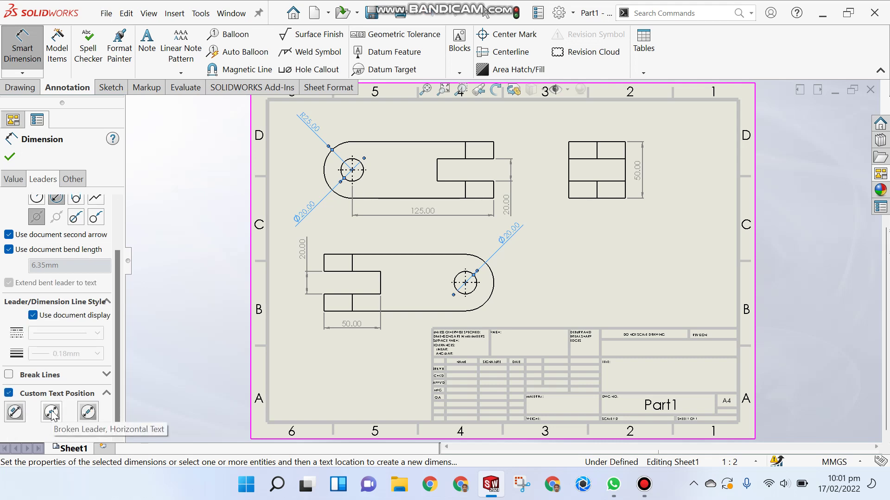
left_click(52, 413)
left_click(10, 157)
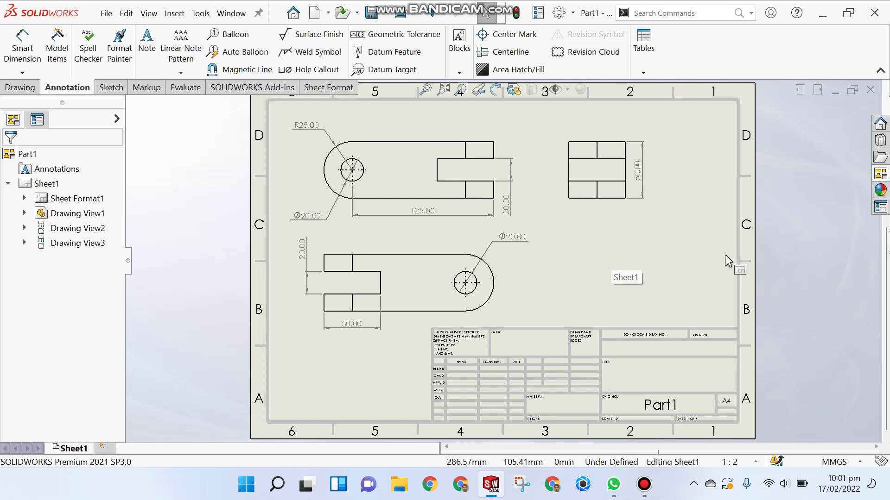
Try the Hidden Lines Visible, Wireframe, Shaded With Edges and Shaded display styles on the front view, then restore Hidden Lines Removed.
left_click(407, 169)
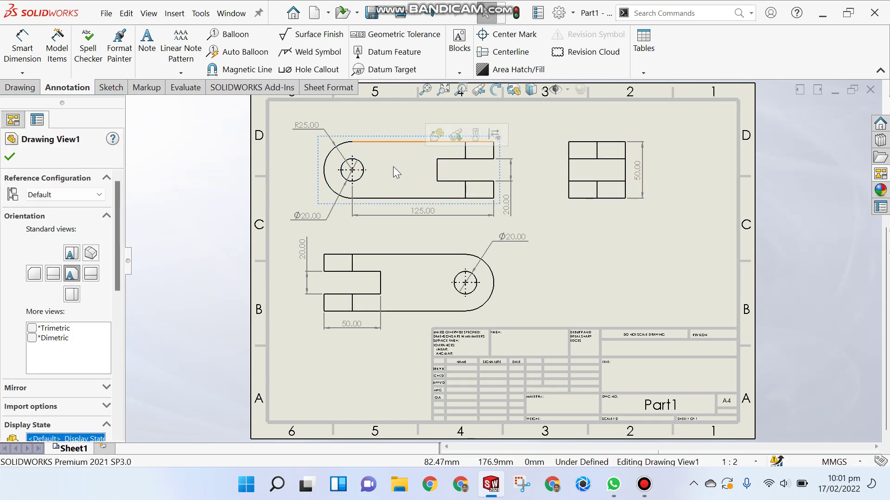
scroll(116, 308, "down", 3)
scroll(114, 308, "down", 3)
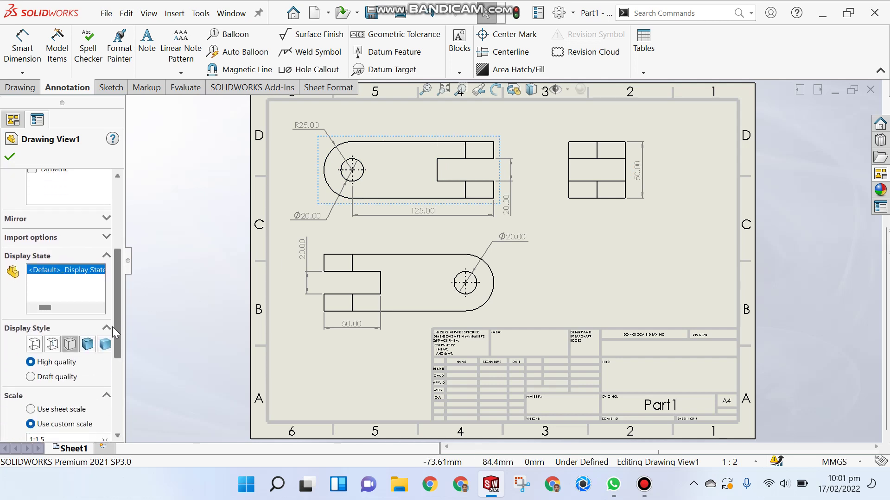
left_click(53, 340)
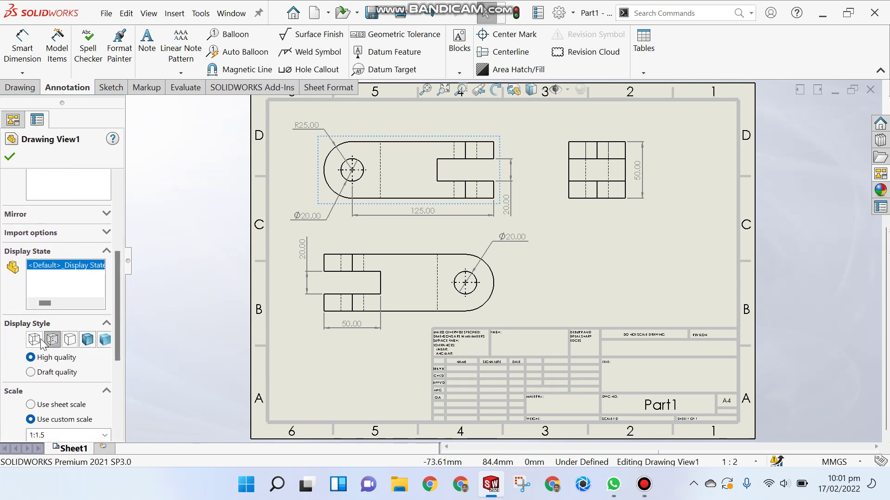
left_click(34, 340)
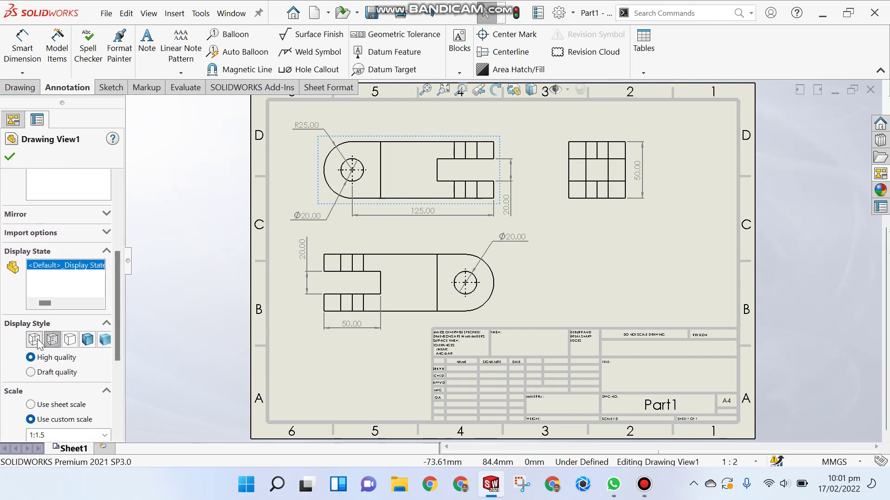
left_click(74, 343)
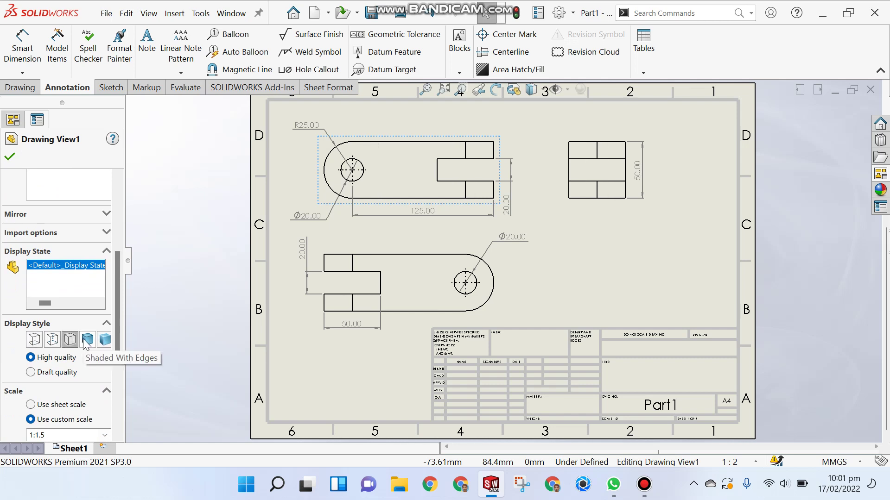
left_click(87, 342)
left_click(101, 342)
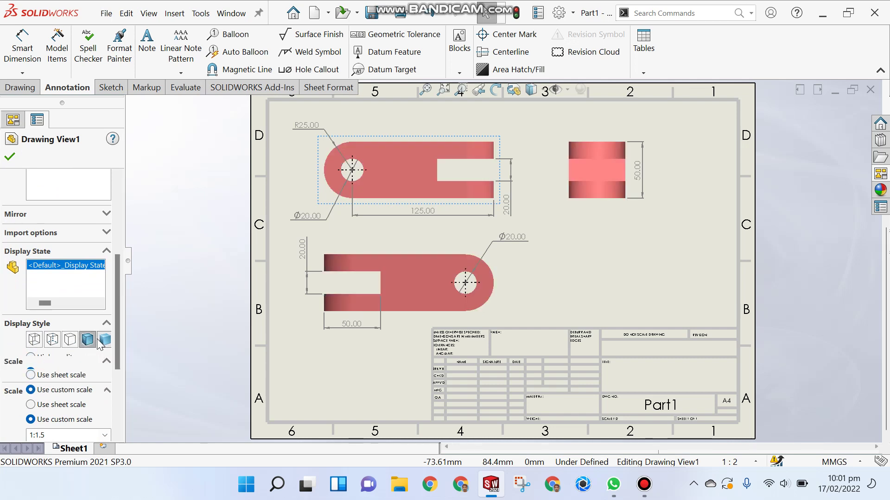
left_click(70, 340)
left_click(8, 157)
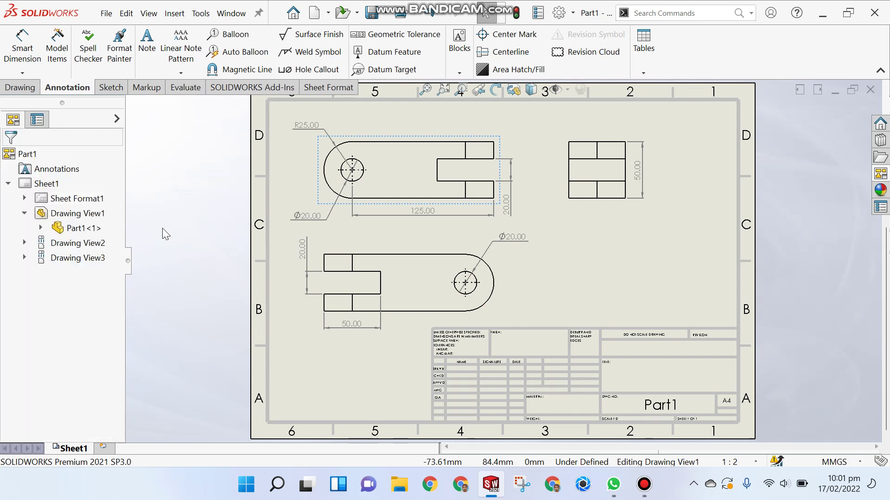
Place an isometric view of Part1 between the side view and the title block, and display it as Shaded With Edges.
left_click(880, 173)
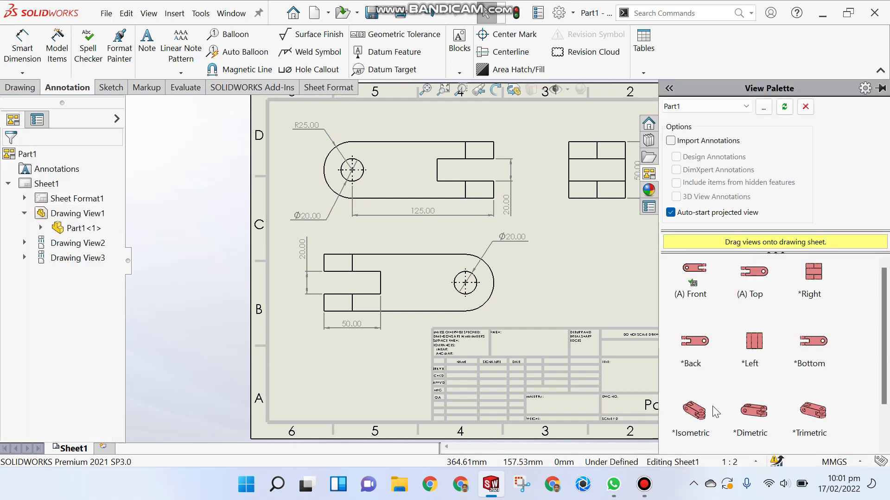
left_click_drag(694, 411, 626, 270)
left_click_drag(116, 260, 113, 343)
left_click(87, 318)
left_click(10, 157)
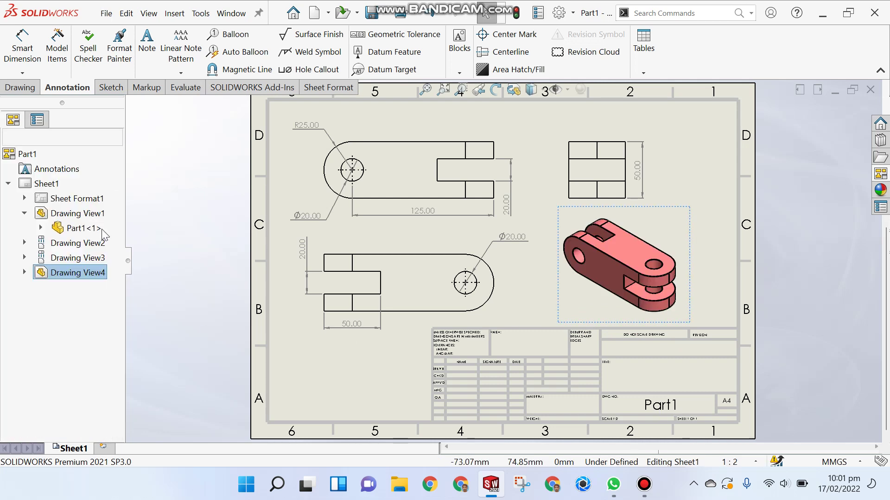